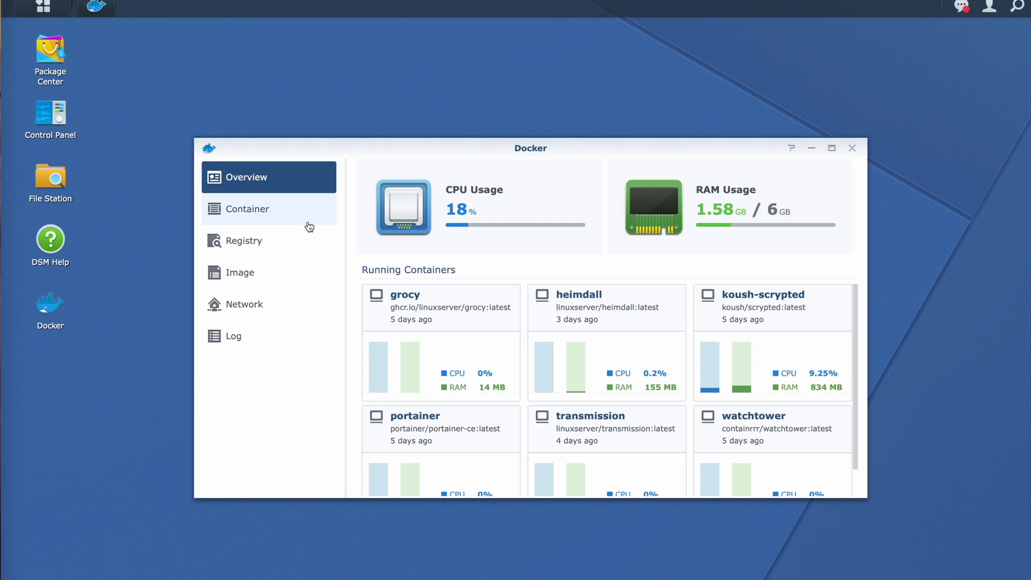
# Open the Docker container list, then tick Standalone Accessory Mode in the camera's HomeKit Pairing settings.
pyautogui.click(309, 220)
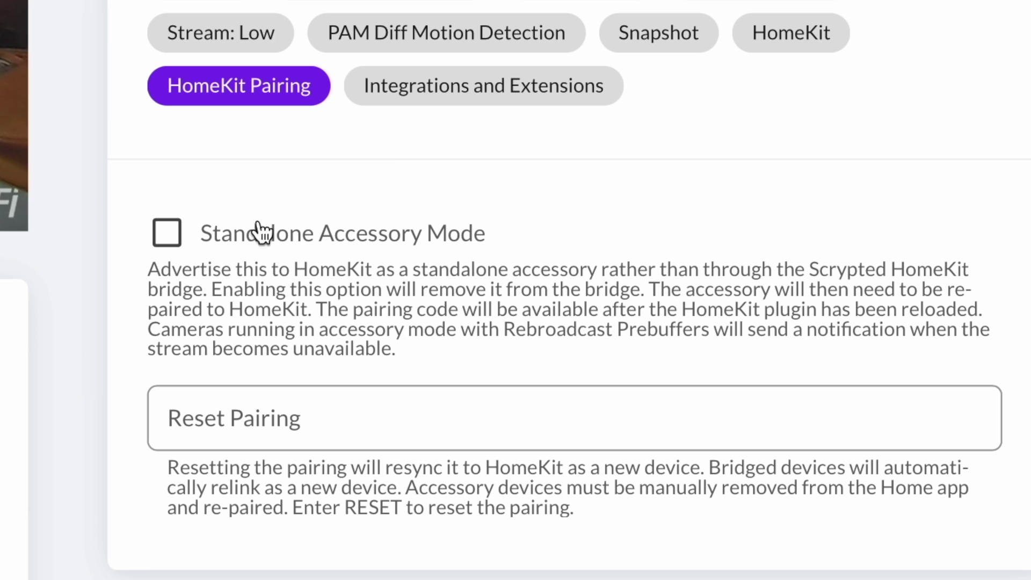
pyautogui.click(166, 256)
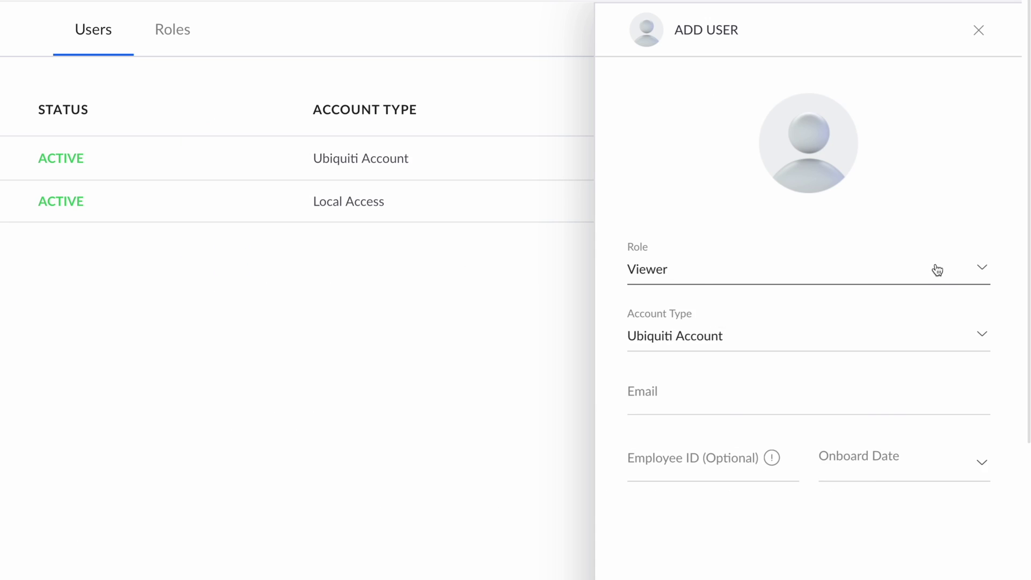
# Give the new UniFi user the Administrator role and a Local Access Only account type.
pyautogui.click(936, 270)
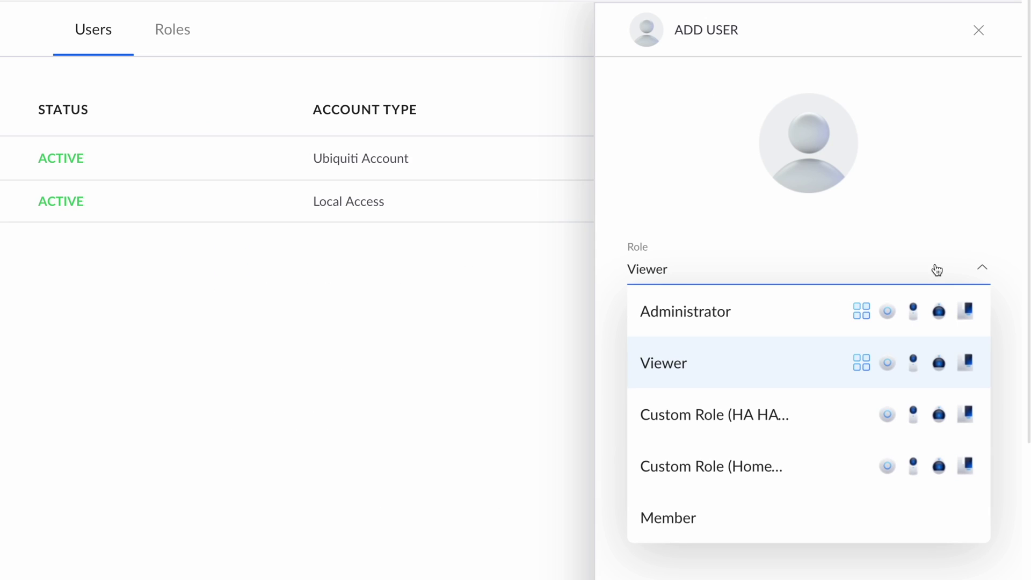
pyautogui.click(796, 313)
pyautogui.click(787, 336)
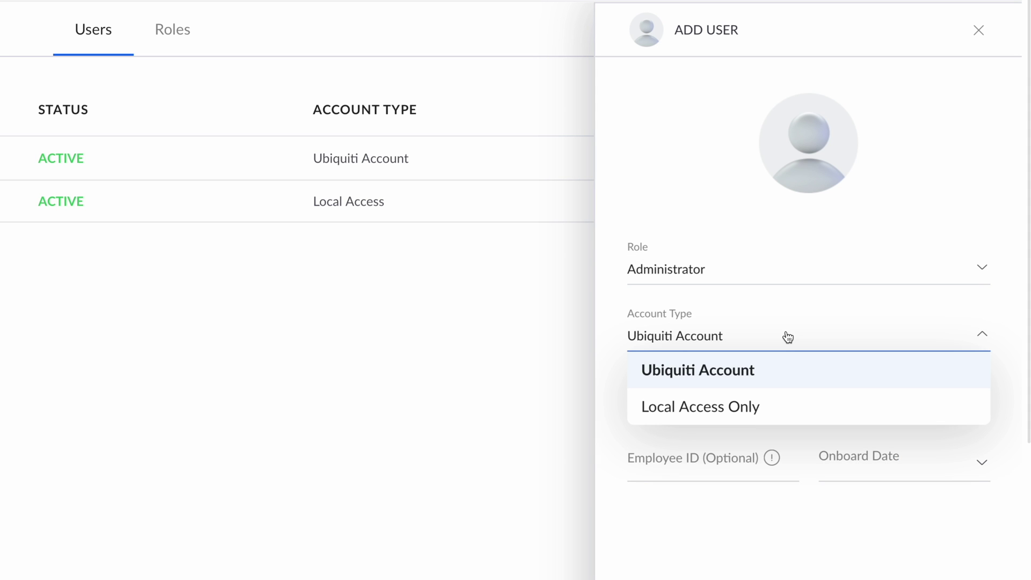
pyautogui.click(773, 408)
# Enter the local password after declining Safari's suggested strong password.
pyautogui.scroll(-2, 772, 409)
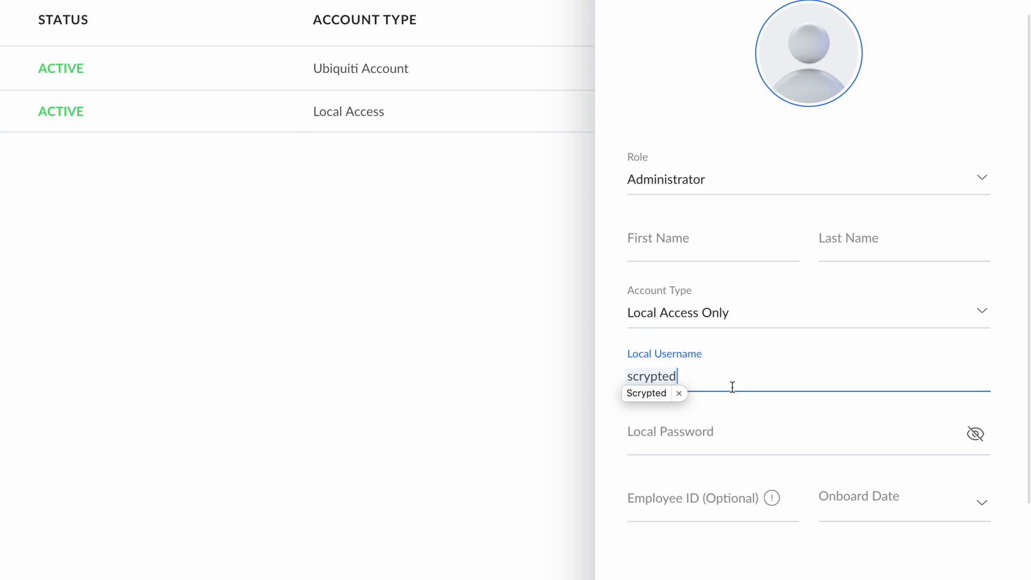
pyautogui.click(679, 393)
pyautogui.scroll(-1, 693, 395)
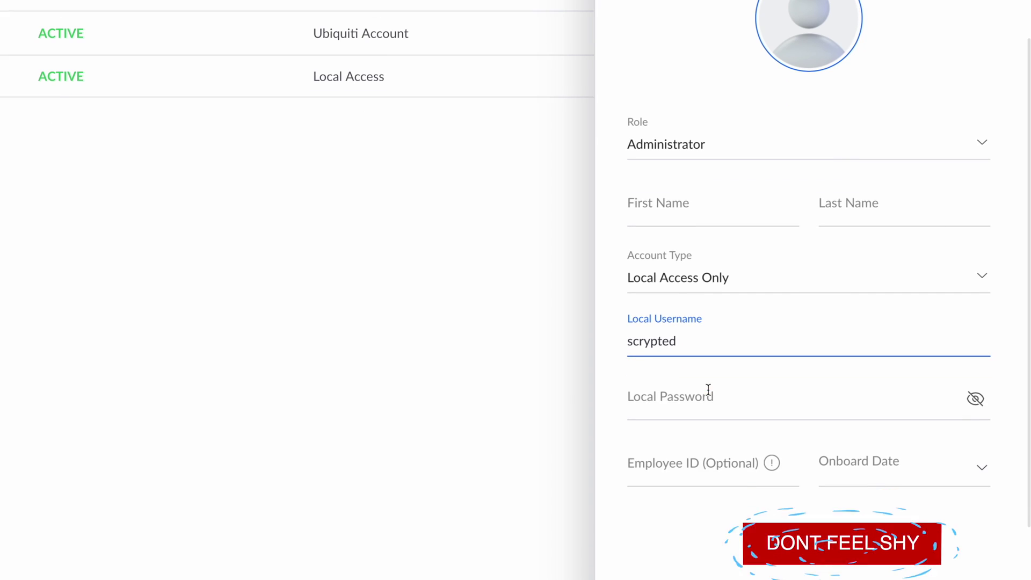
pyautogui.click(682, 405)
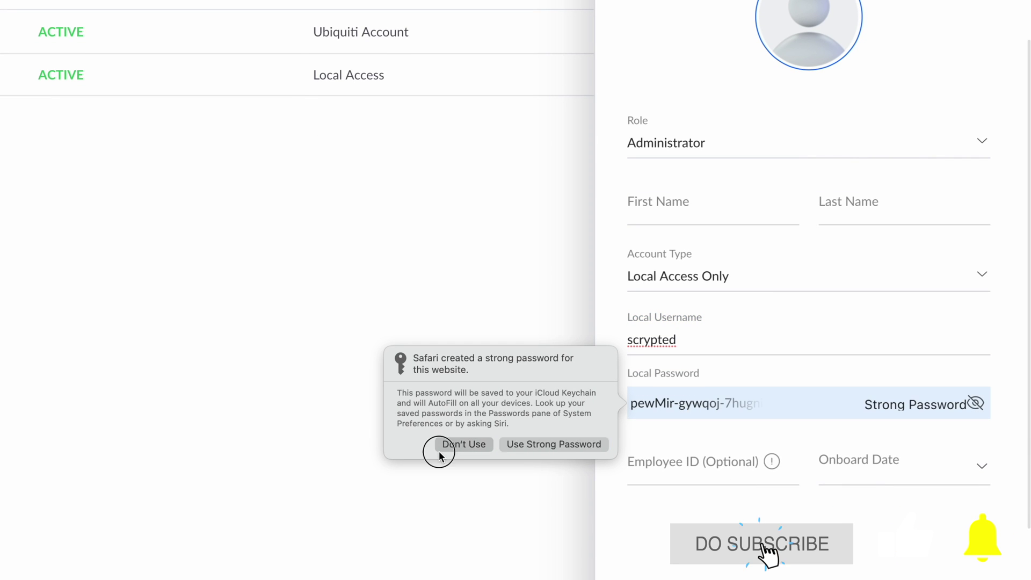
pyautogui.click(445, 445)
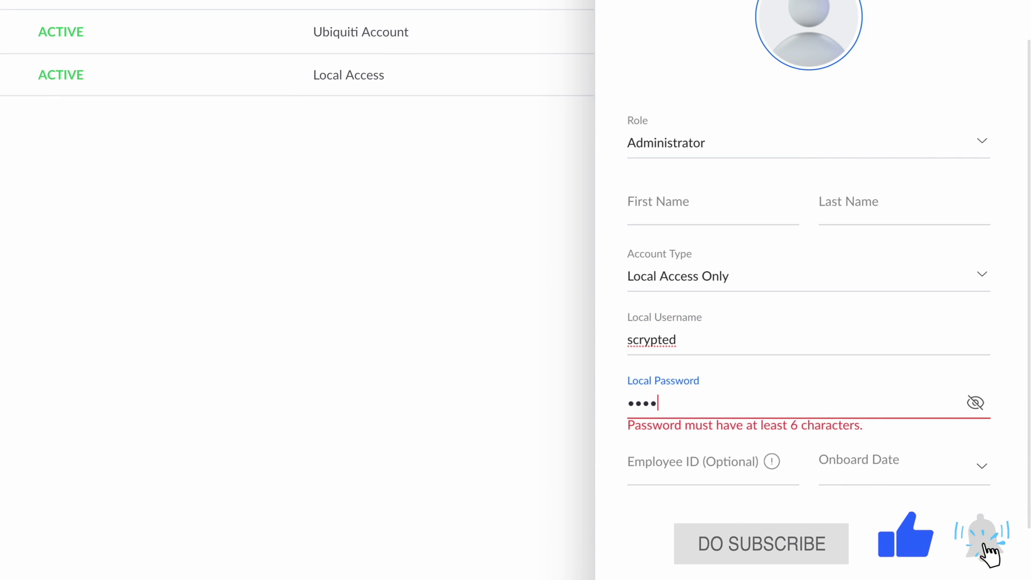
pyautogui.write('••••••••••')
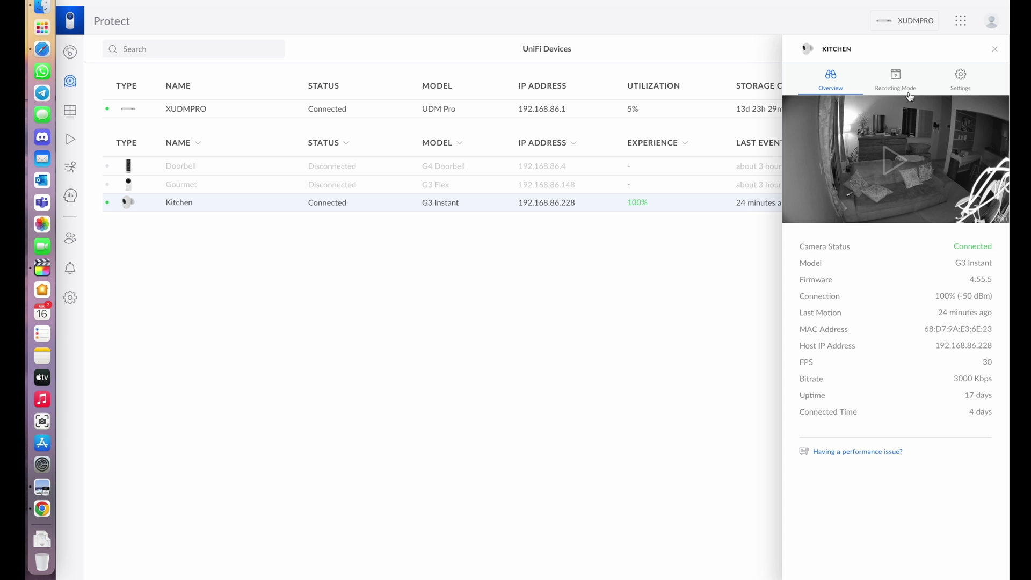
pyautogui.click(908, 84)
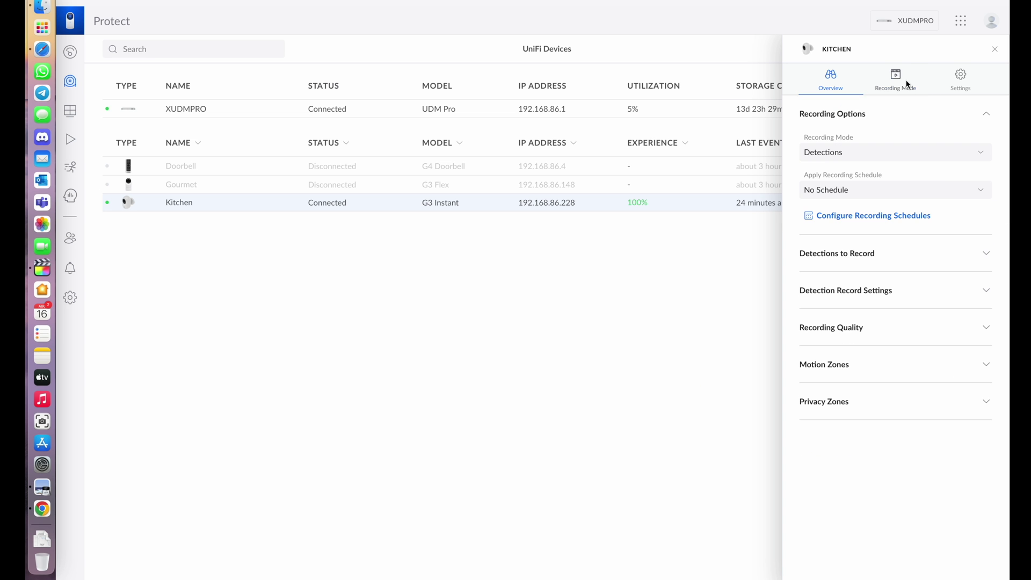
# Expand the Kitchen camera's detection, recording quality and motion zone settings to open the zone editor.
pyautogui.click(964, 259)
pyautogui.scroll(-2, 950, 321)
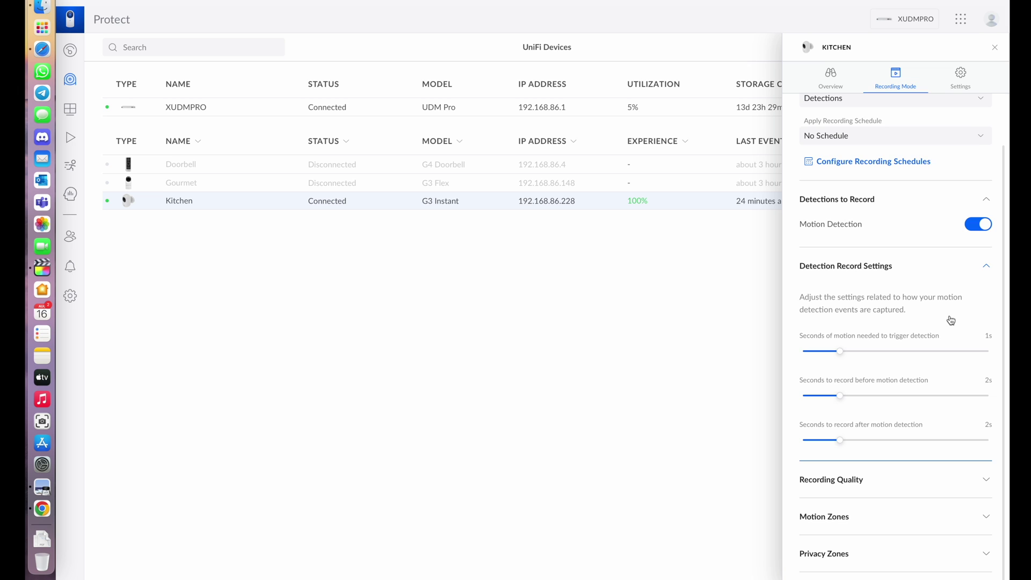
pyautogui.click(929, 478)
pyautogui.scroll(-3, 930, 489)
pyautogui.click(930, 509)
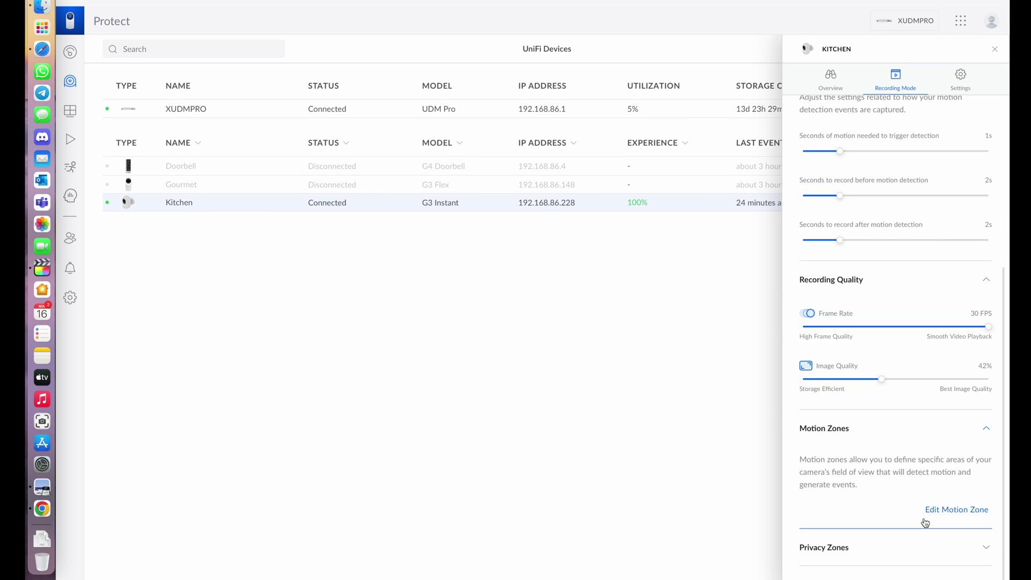
pyautogui.click(950, 517)
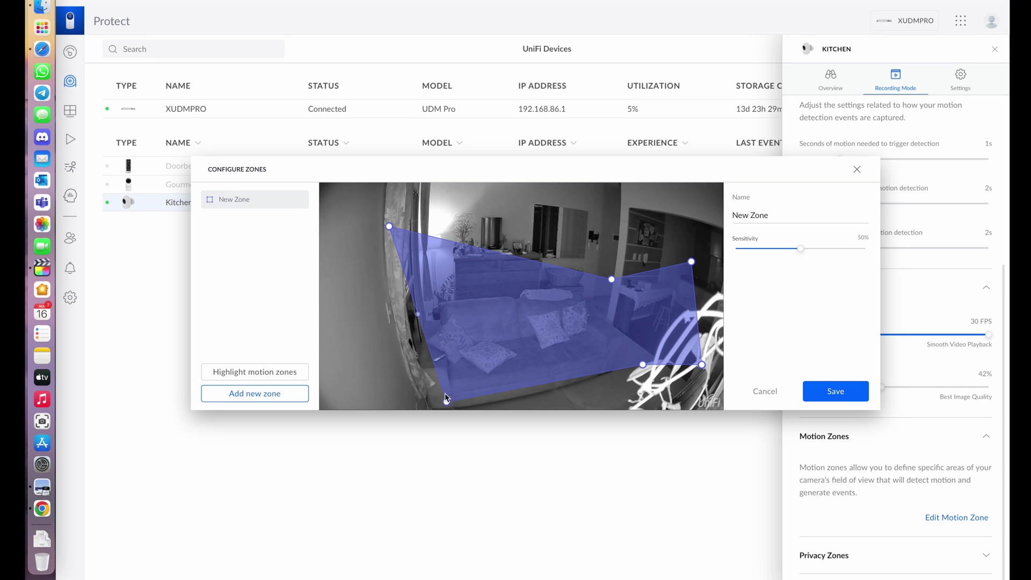
# Add and resize a second motion zone, then delete it, keeping only the original zone.
pyautogui.click(304, 395)
pyautogui.moveTo(643, 250); pyautogui.dragTo(672, 207)
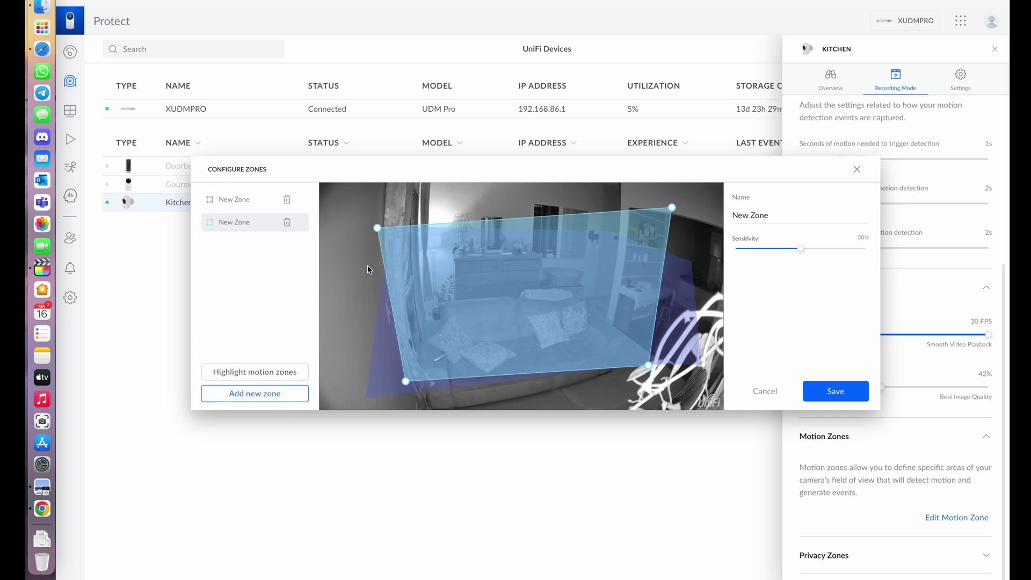
pyautogui.click(288, 223)
pyautogui.click(611, 318)
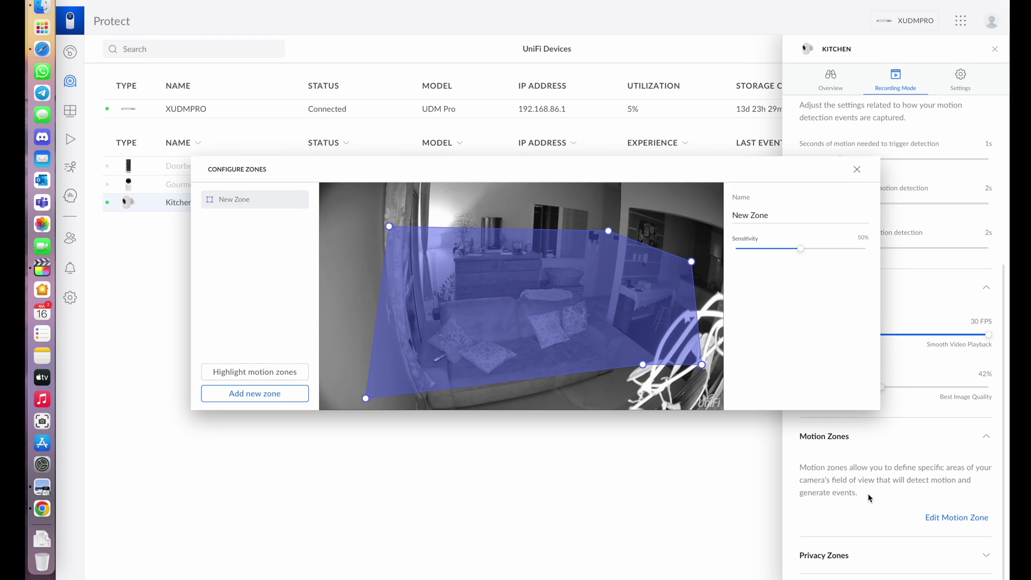
pyautogui.click(858, 170)
# Look at the Kitchen camera's privacy zone editor without making changes.
pyautogui.scroll(-3, 877, 554)
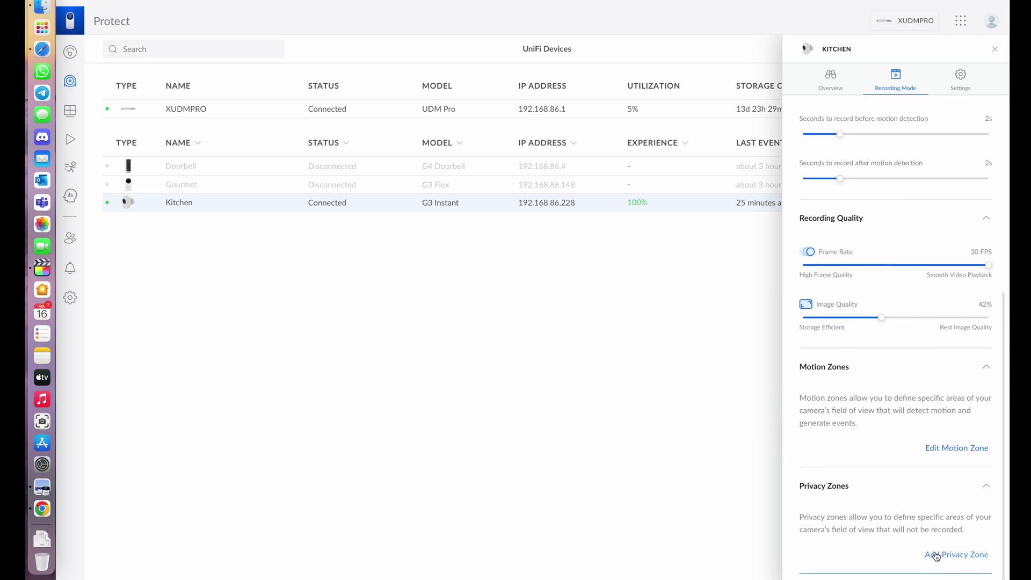
pyautogui.click(938, 553)
pyautogui.click(856, 168)
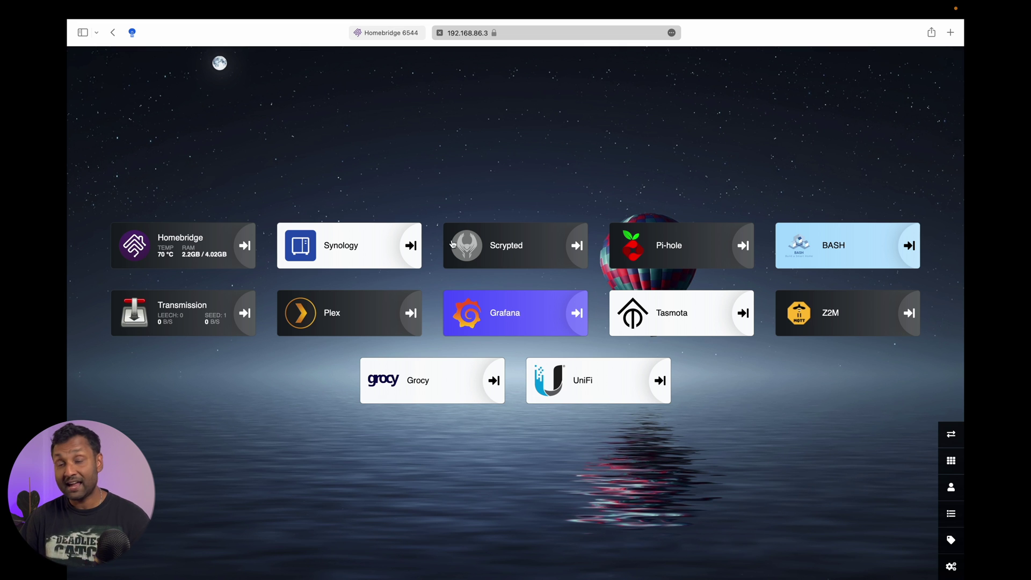
# Start a new UniFi OS user with the Administrator role and Local Access Only.
pyautogui.click(606, 387)
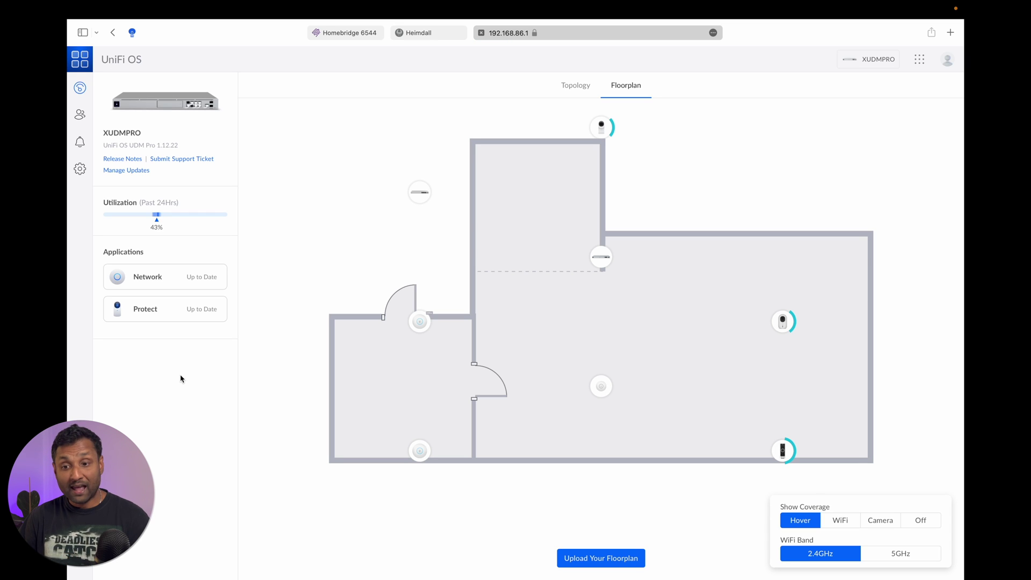
pyautogui.click(80, 115)
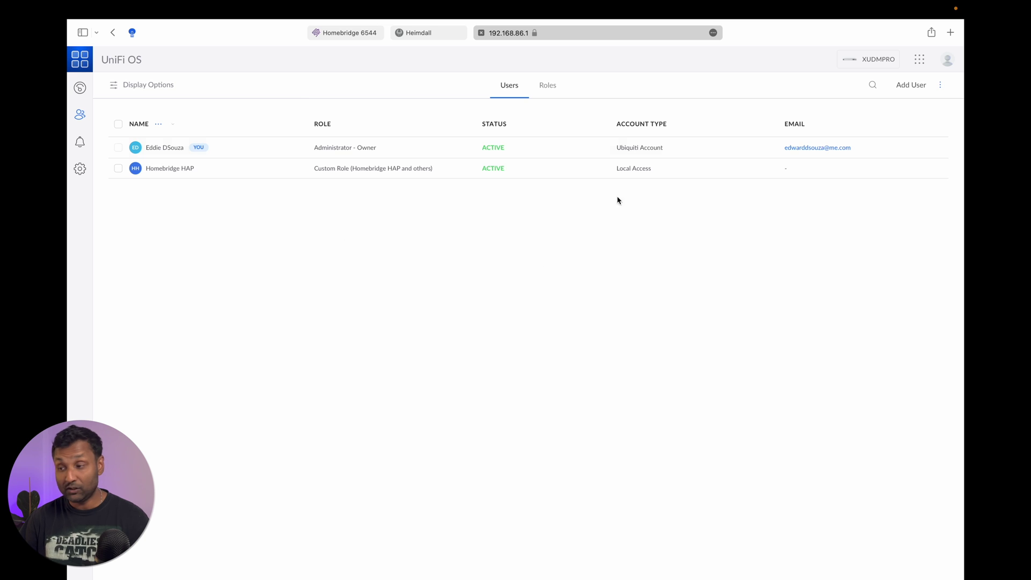
pyautogui.click(911, 85)
pyautogui.click(893, 275)
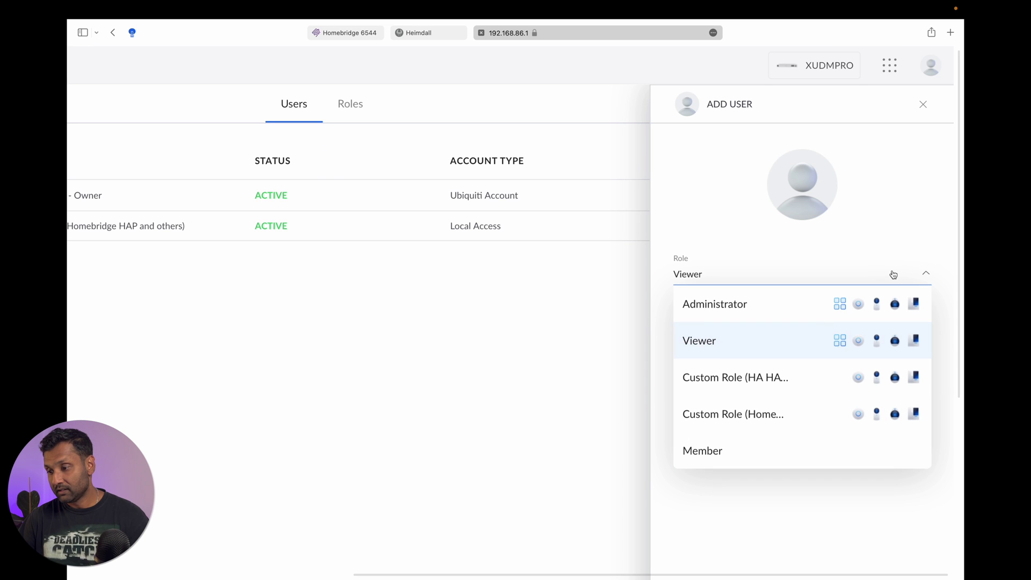
pyautogui.click(793, 306)
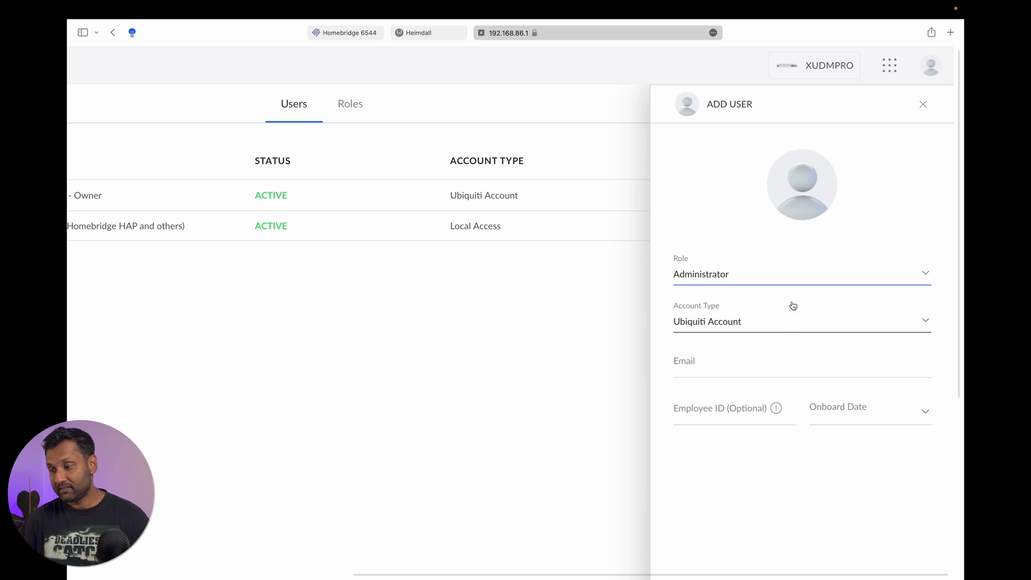
pyautogui.click(789, 321)
pyautogui.click(775, 370)
pyautogui.scroll(-2, 777, 373)
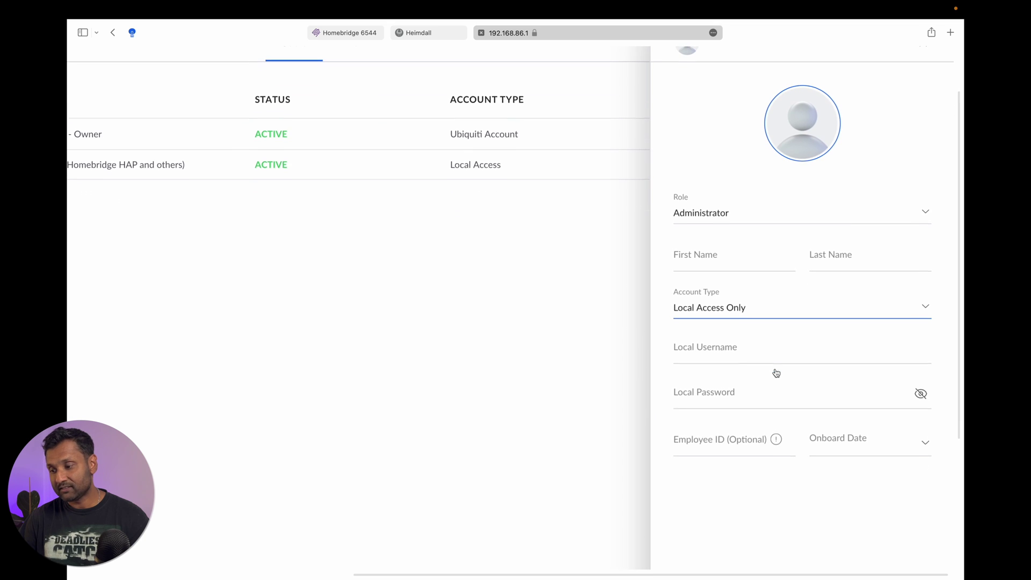
# Set local username 'scrypted', paste the password, name the user 'Scrypted HAP' and create it.
pyautogui.click(765, 342)
pyautogui.write('scrypted')
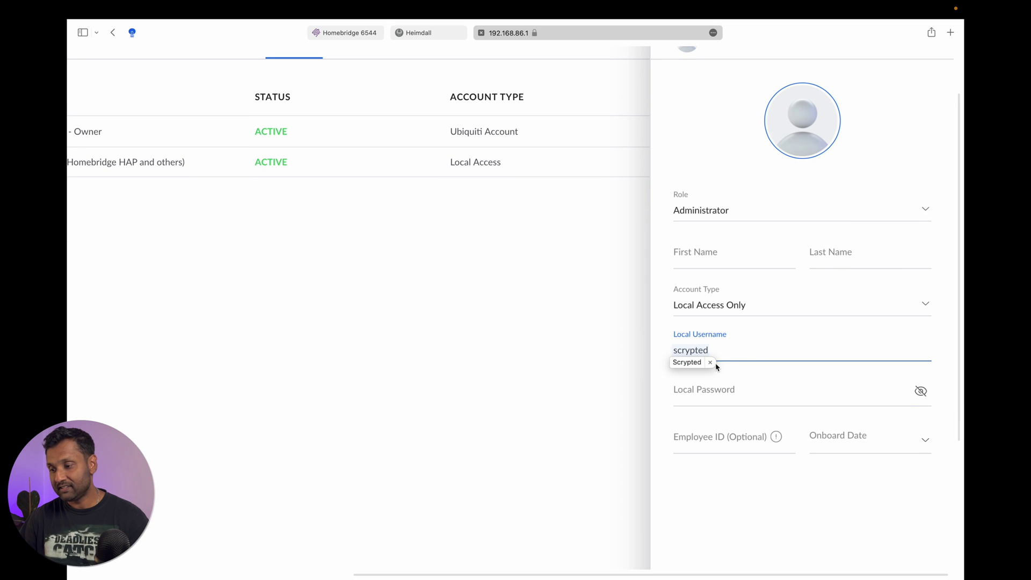
pyautogui.click(714, 393)
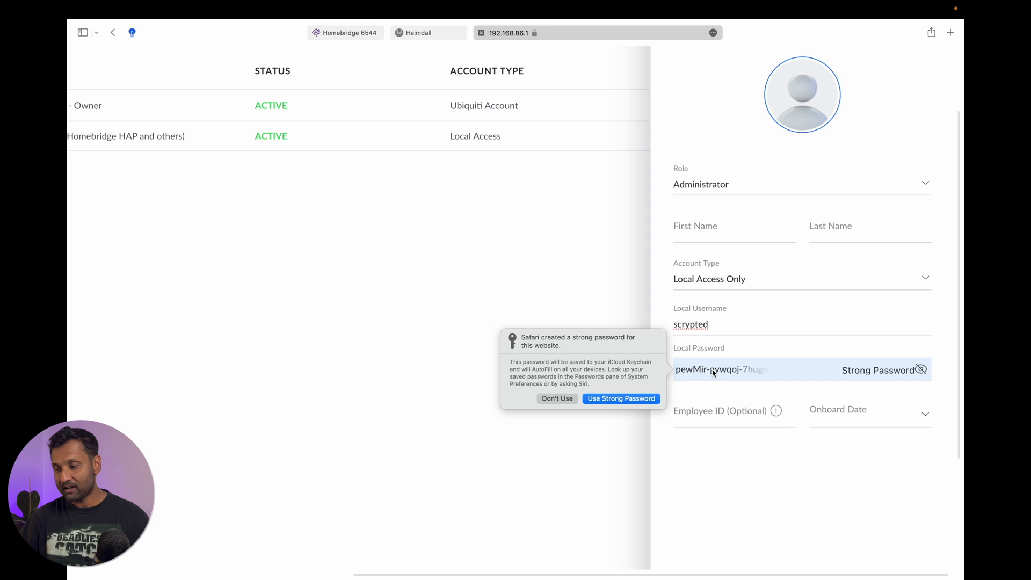
pyautogui.press('super+v')
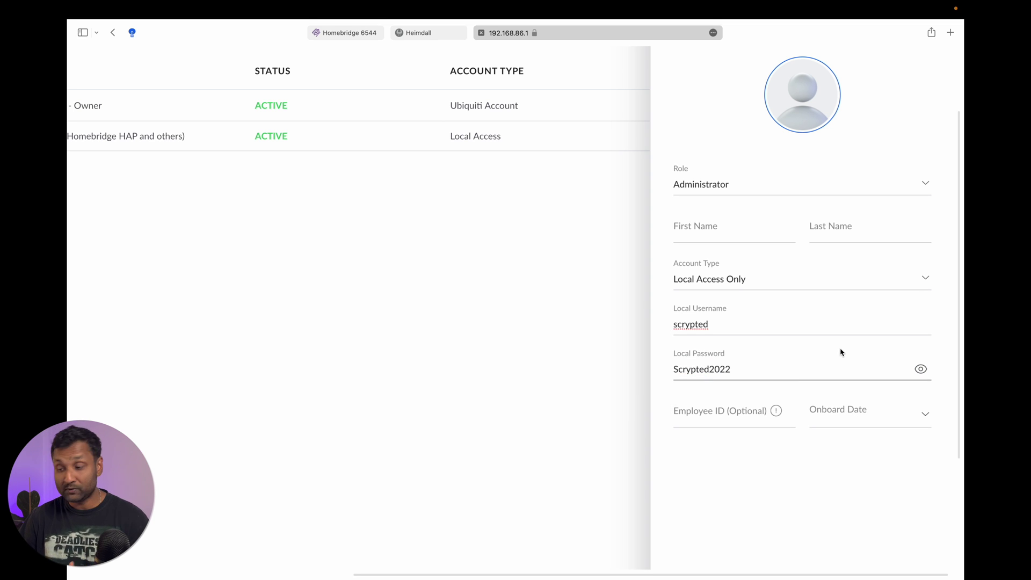
pyautogui.click(748, 227)
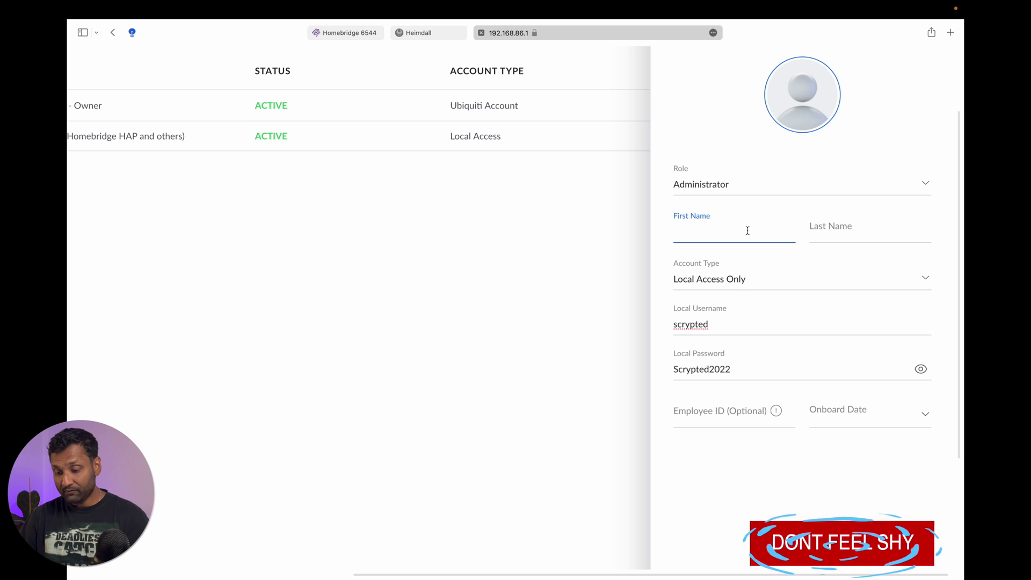
pyautogui.write('Scrypted')
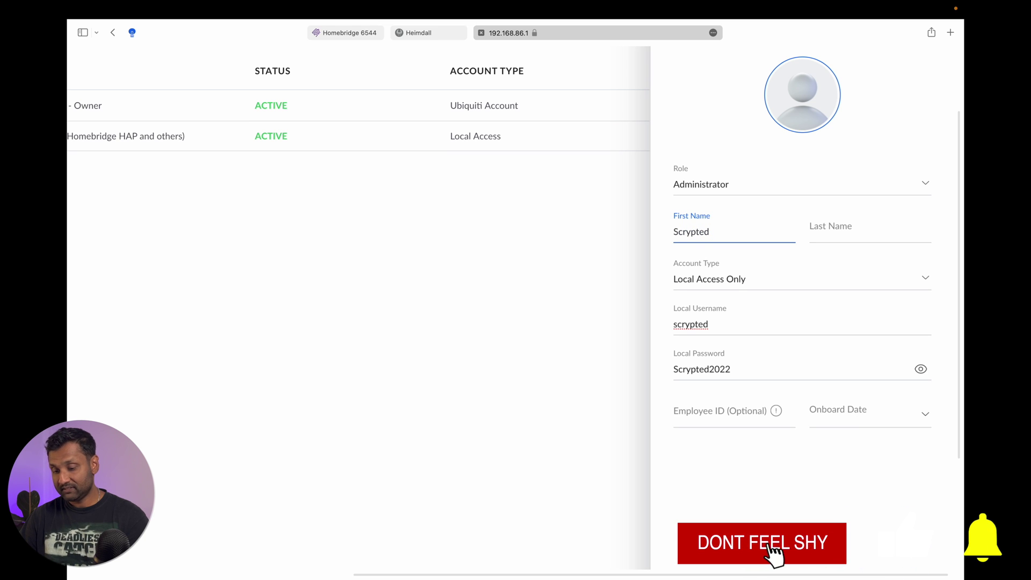
pyautogui.press('Tab')
pyautogui.write('HAP')
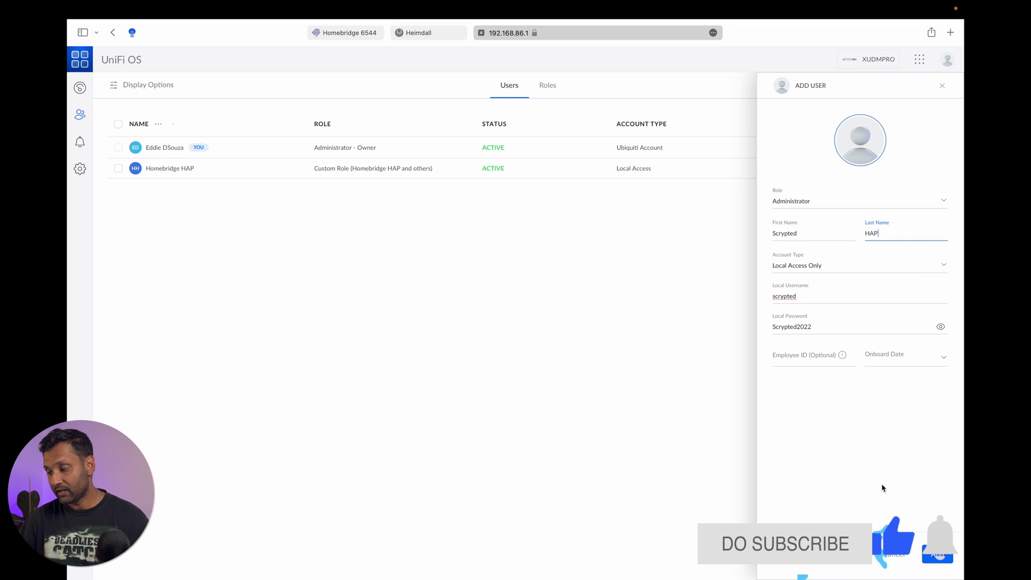
pyautogui.click(937, 553)
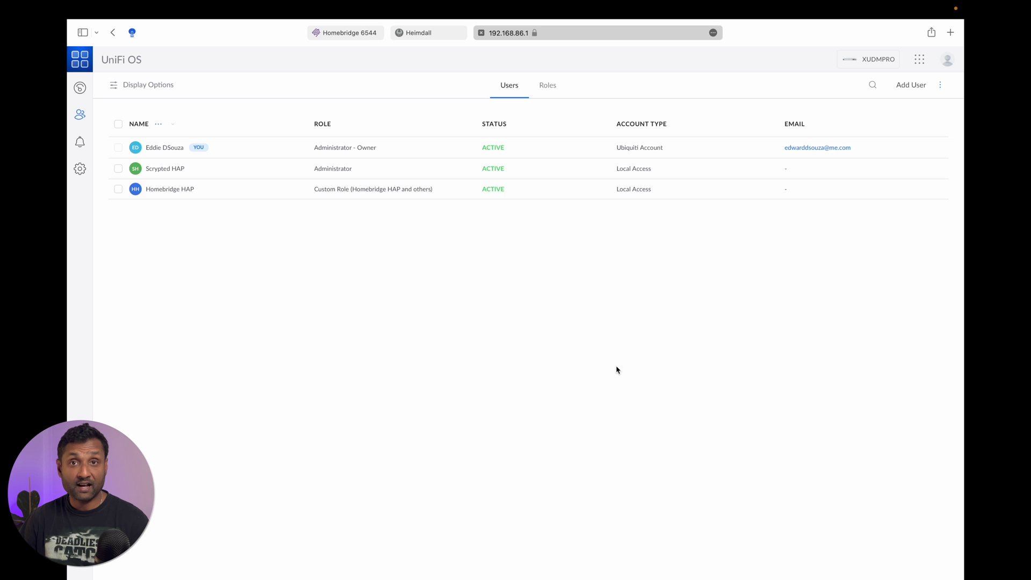
pyautogui.click(443, 36)
pyautogui.click(521, 250)
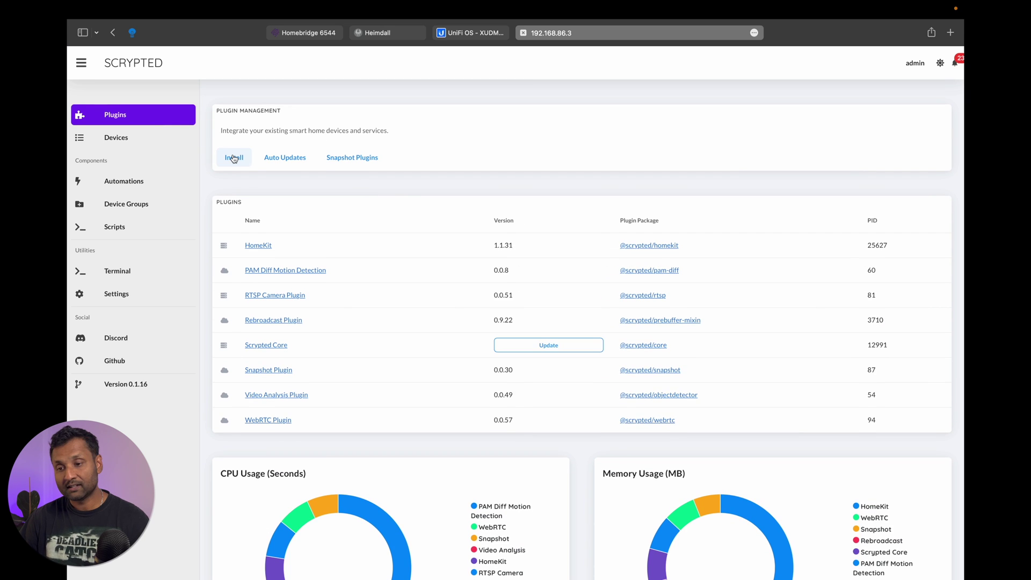
pyautogui.click(233, 157)
pyautogui.click(263, 172)
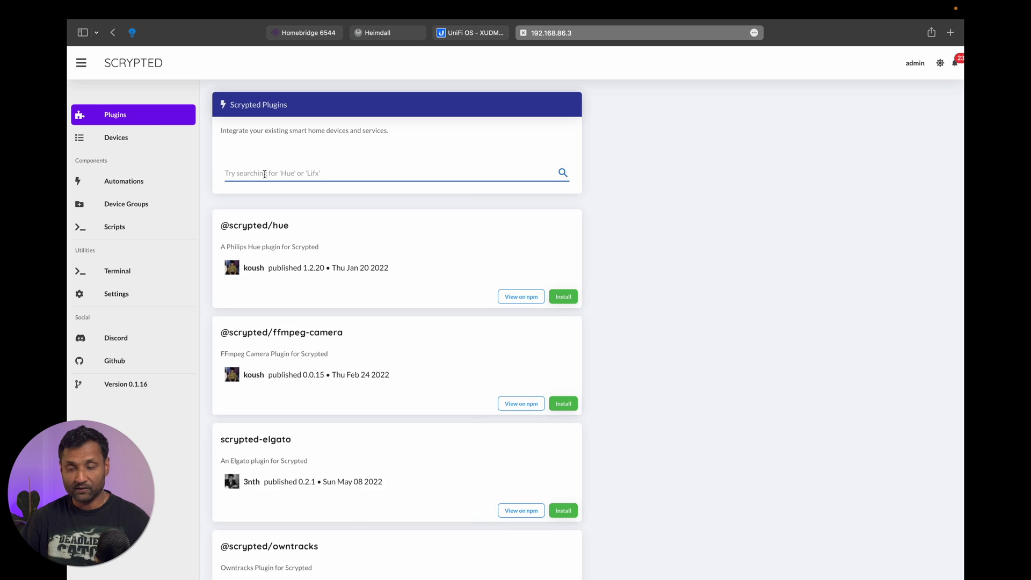
pyautogui.write('unifi')
pyautogui.click(561, 297)
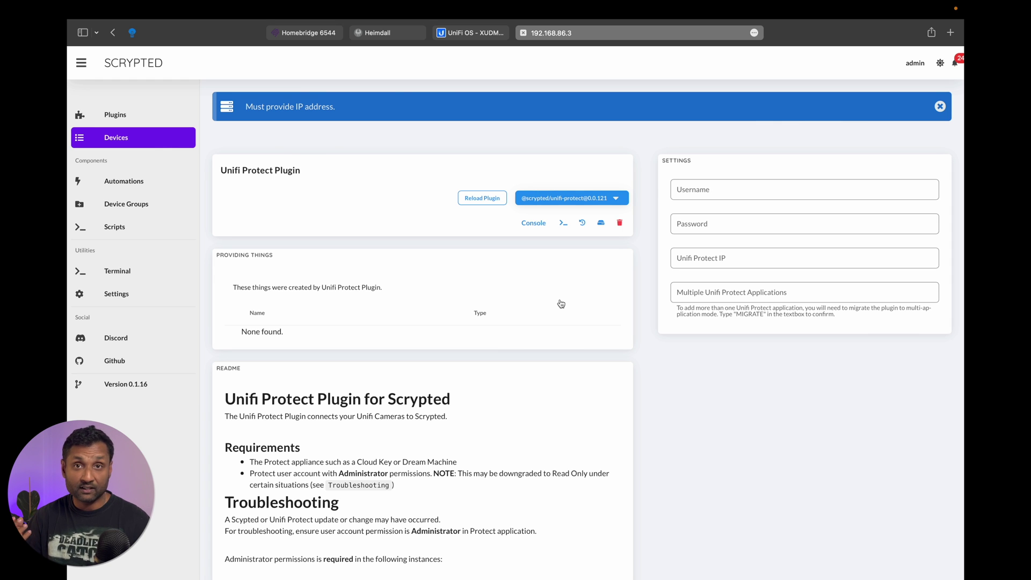
# Enter Protect username 'scrypted', the saved password and controller IP 192.168.86.1, leaving multiple applications empty.
pyautogui.click(804, 189)
pyautogui.write('scrypted')
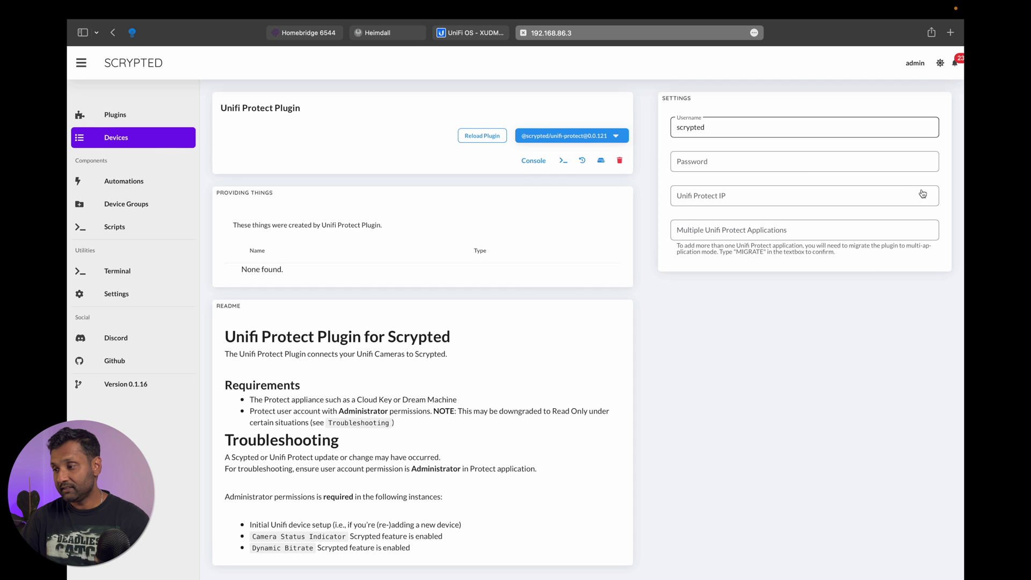
pyautogui.click(796, 167)
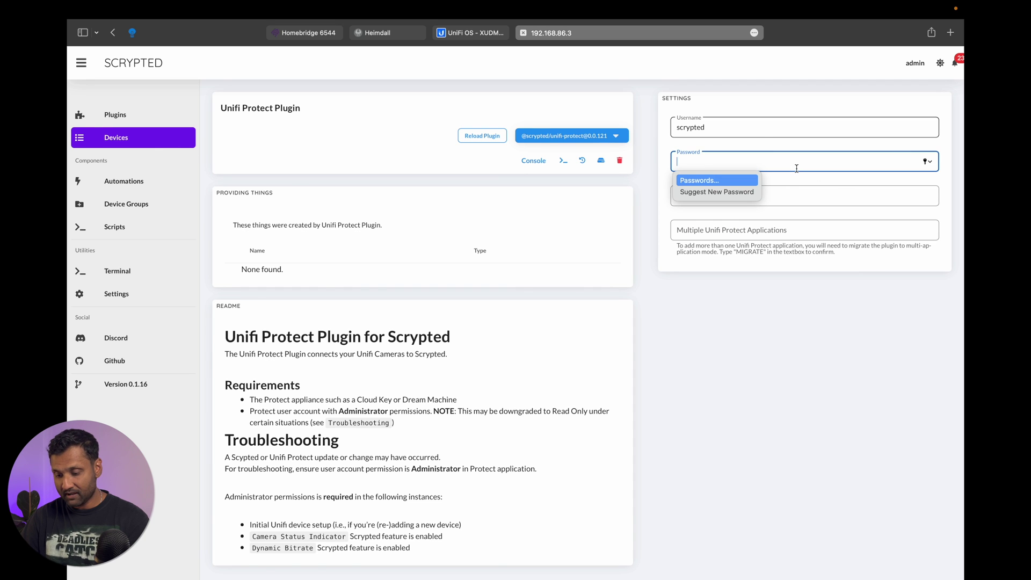
pyautogui.press('super+v')
pyautogui.click(759, 252)
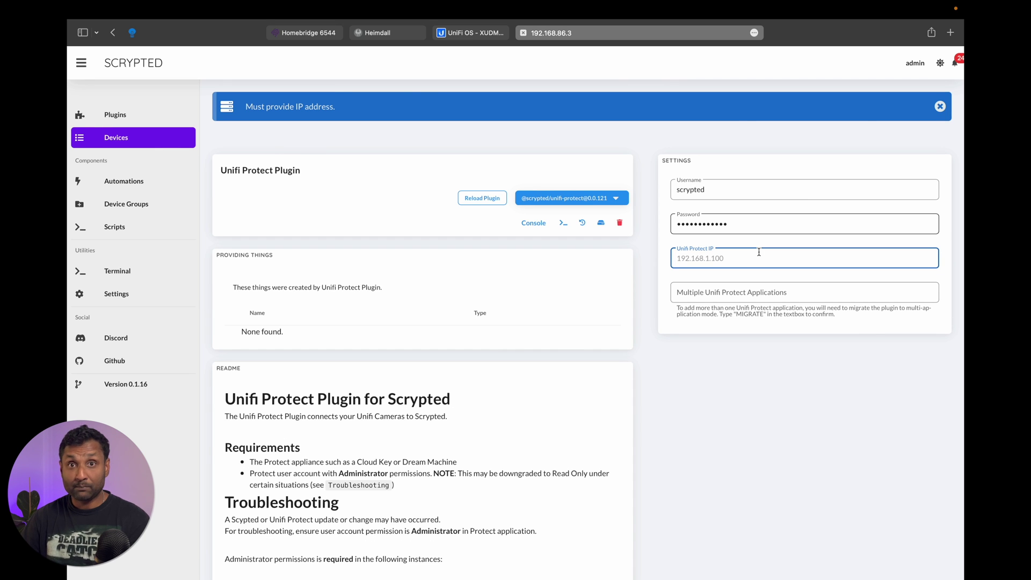
pyautogui.write('192.168.86.1')
pyautogui.press('Return')
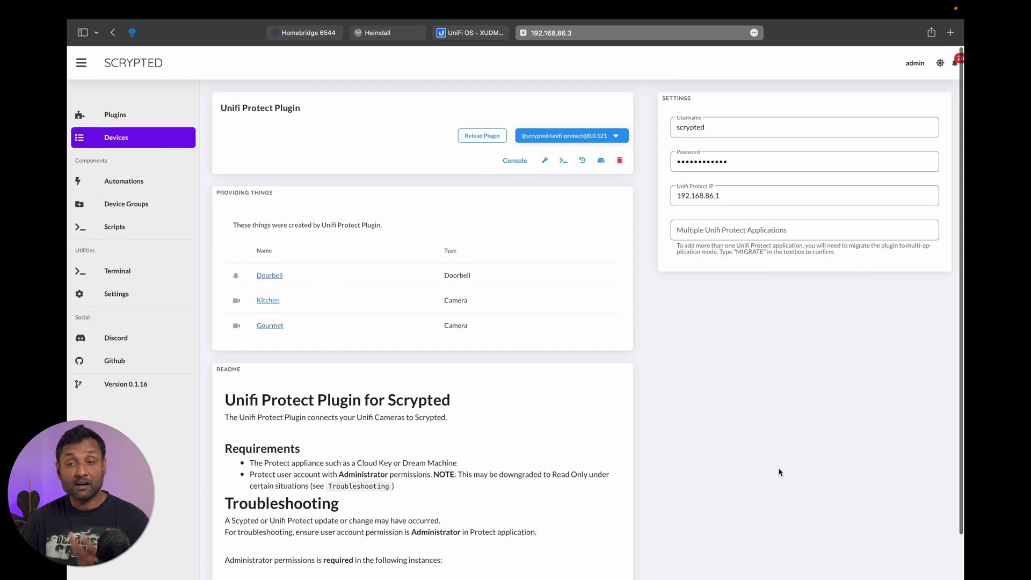
pyautogui.click(767, 230)
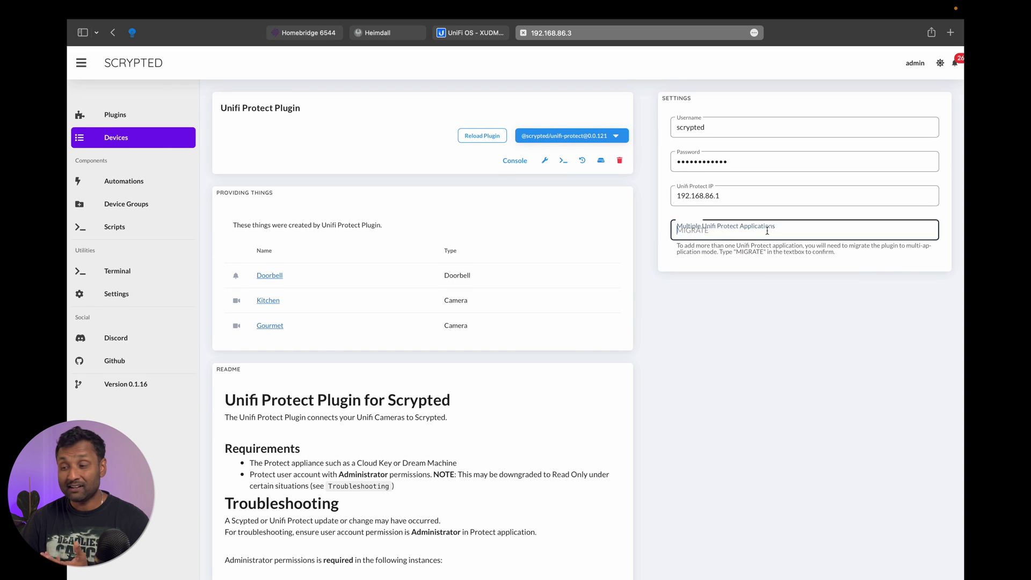
pyautogui.click(750, 305)
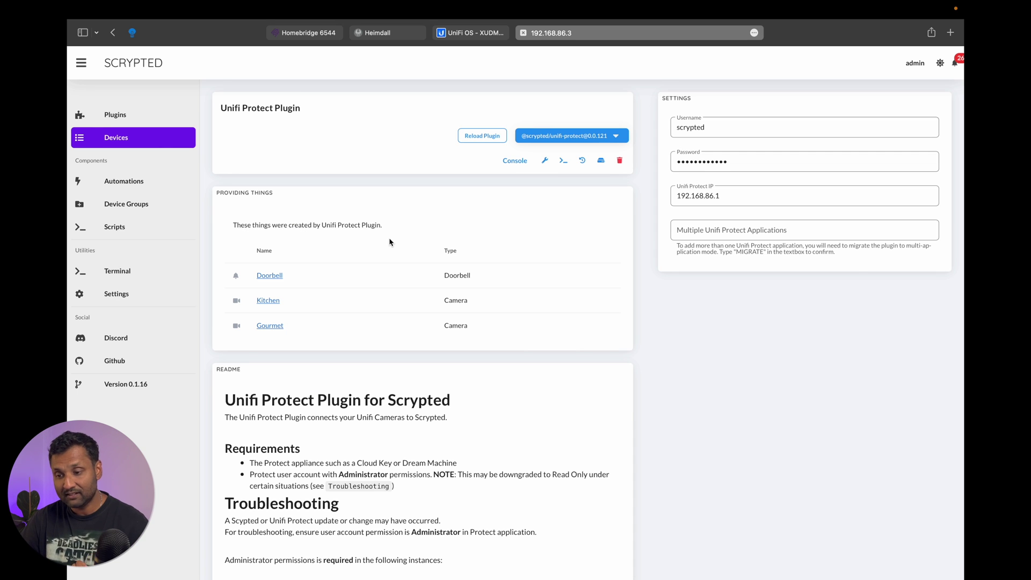
# Enable the PAM Diff Motion Detection, Snapshot Plugin and HomeKit extensions on the Doorbell.
pyautogui.click(269, 276)
pyautogui.scroll(-3, 820, 453)
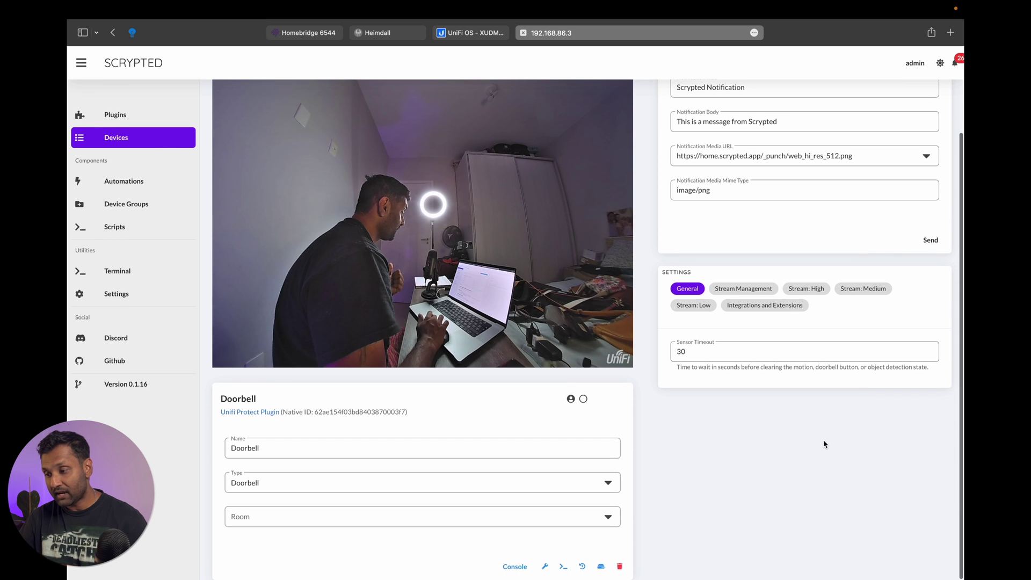
pyautogui.click(776, 305)
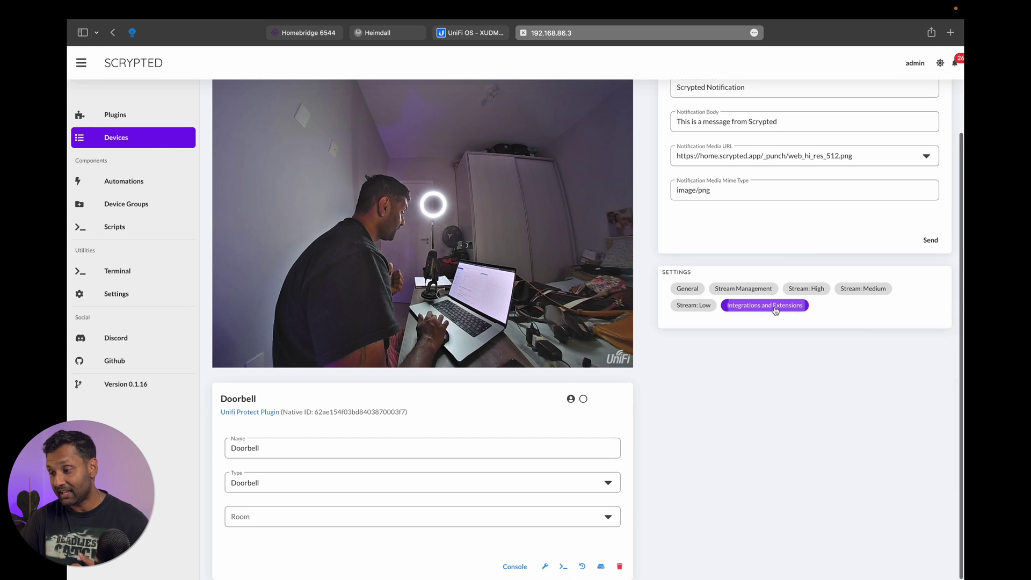
pyautogui.scroll(3, 889, 477)
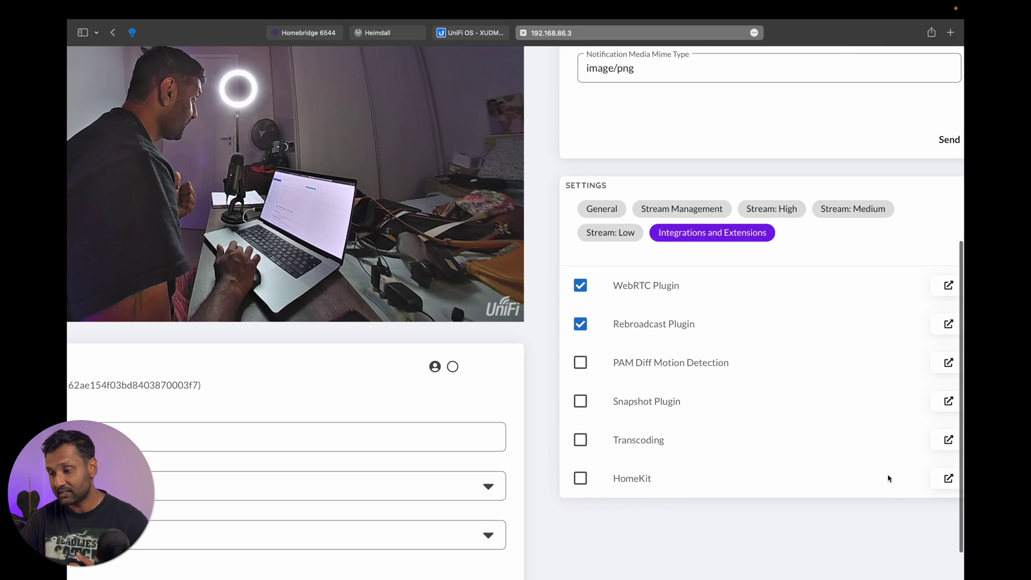
pyautogui.scroll(-1, 889, 476)
pyautogui.click(580, 321)
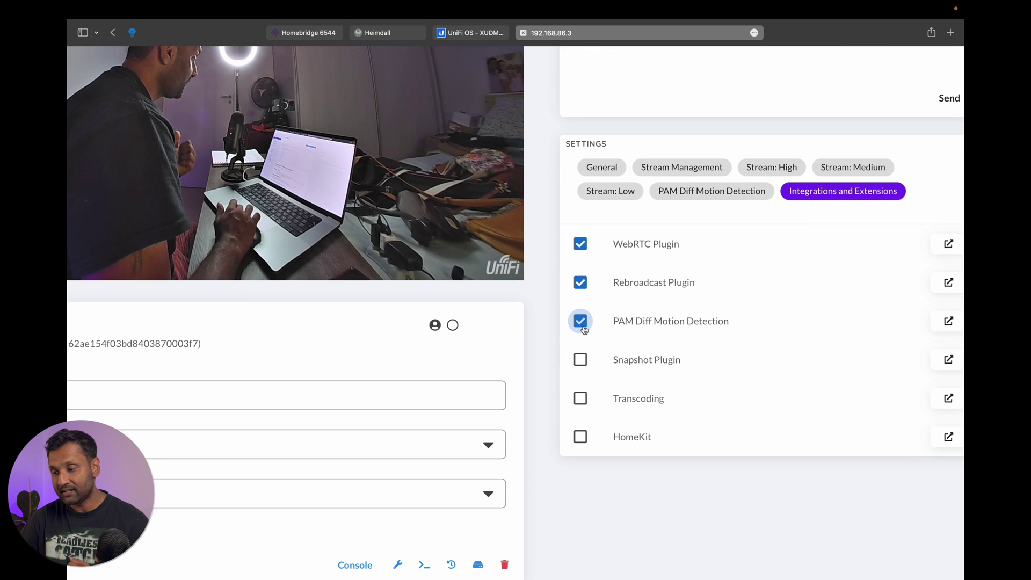
pyautogui.click(581, 360)
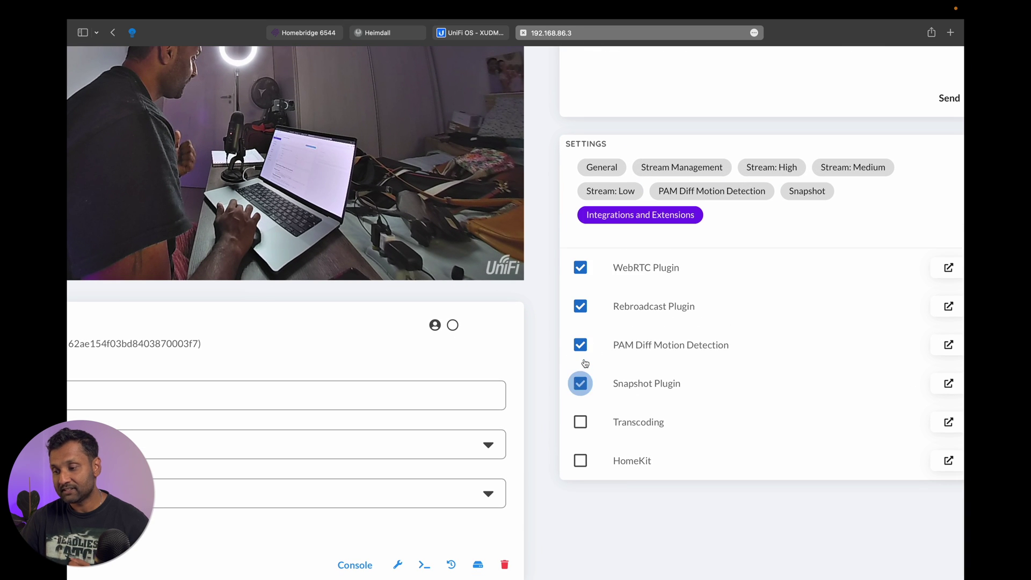
pyautogui.click(586, 462)
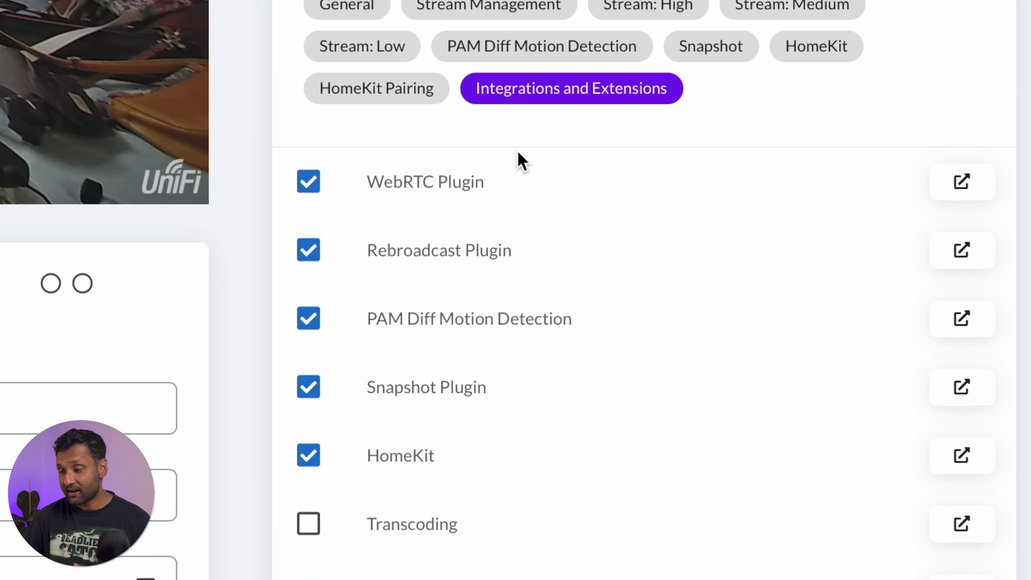
pyautogui.scroll(-2, 517, 153)
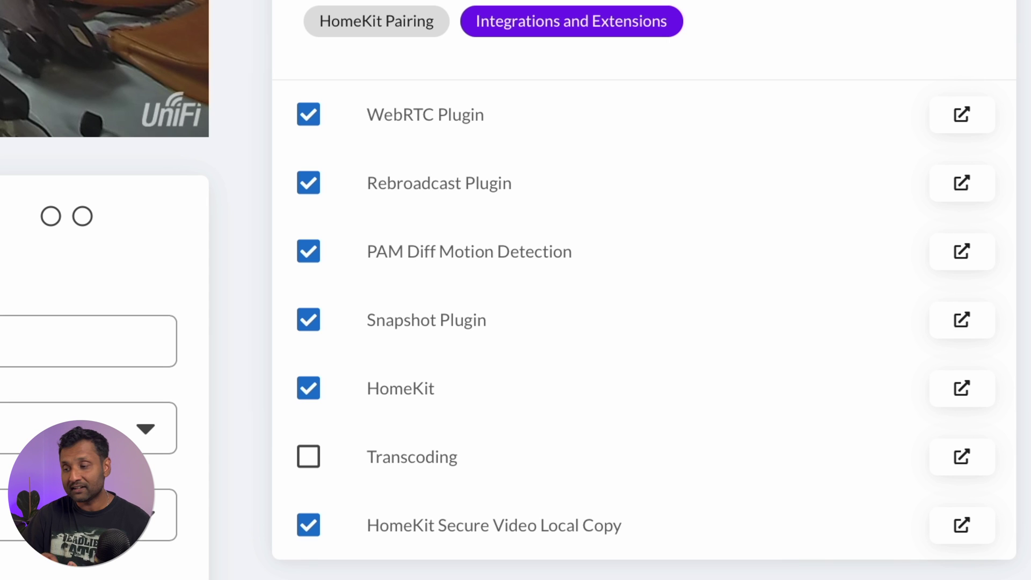
pyautogui.scroll(-2, 644, 290)
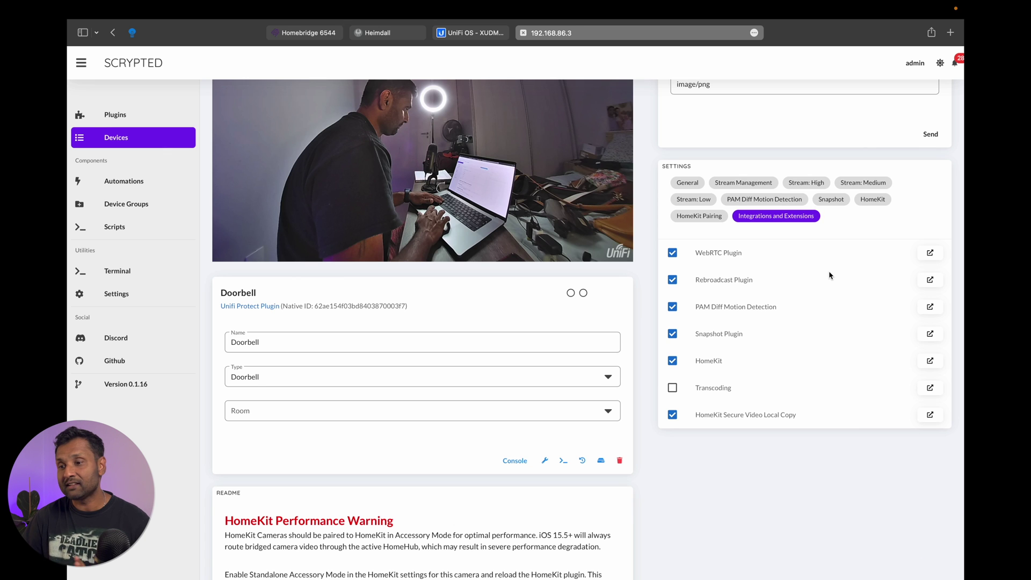
pyautogui.scroll(5, 847, 238)
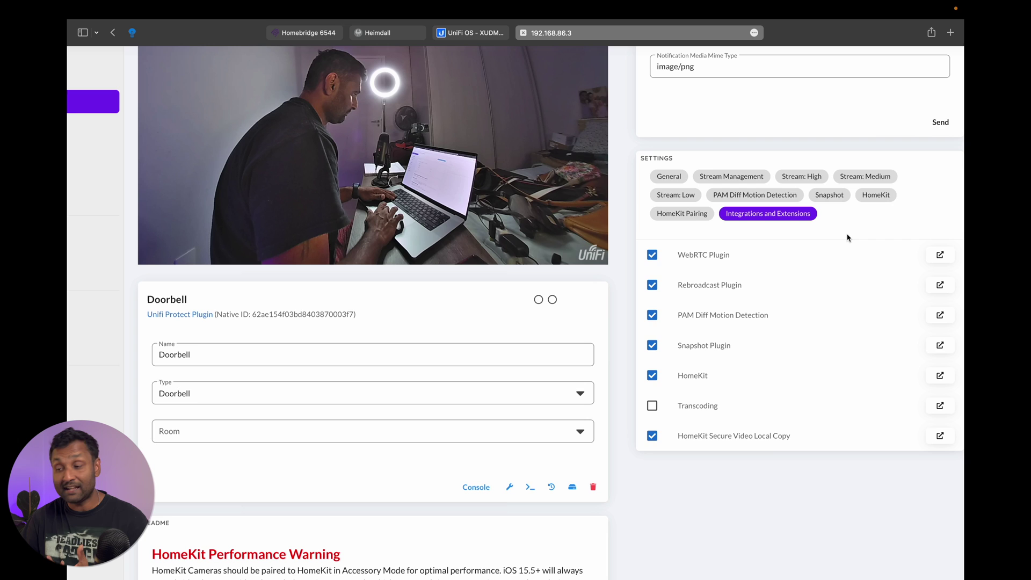
# Review the Doorbell's PAM Diff and Snapshot settings, then enable its Standalone Accessory Mode for HomeKit.
pyautogui.click(768, 194)
pyautogui.scroll(-2, 780, 176)
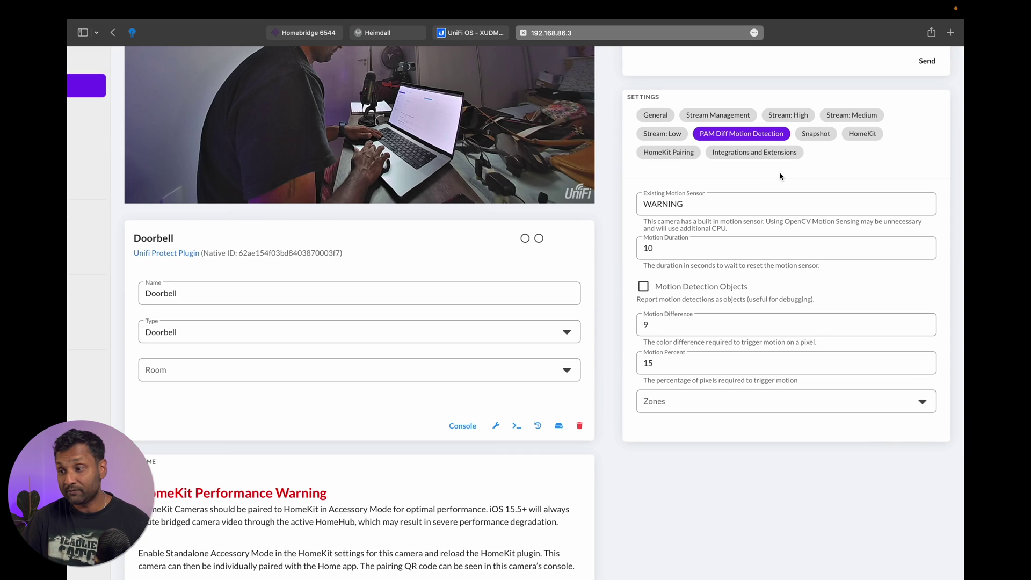
pyautogui.click(815, 134)
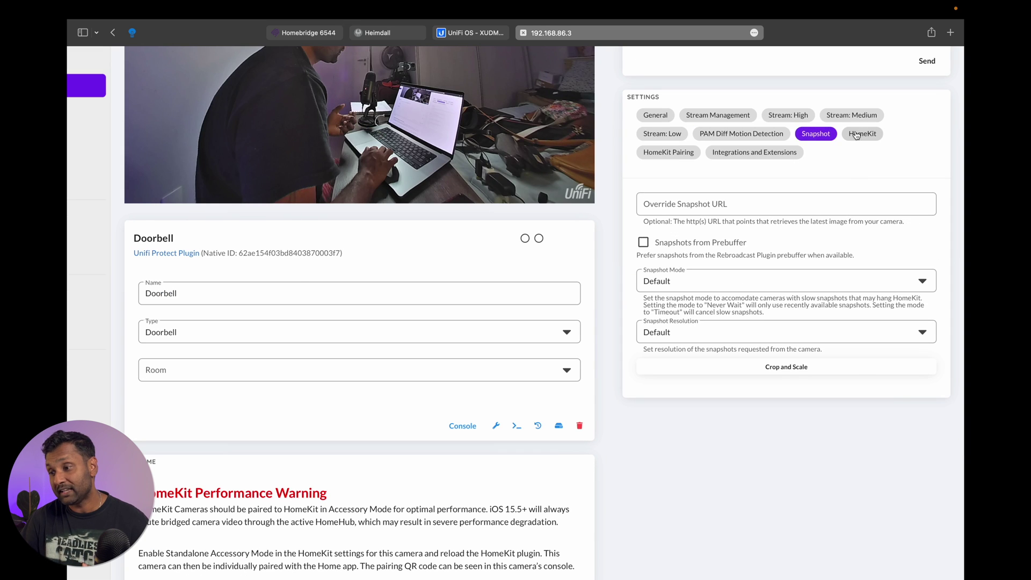
pyautogui.click(689, 158)
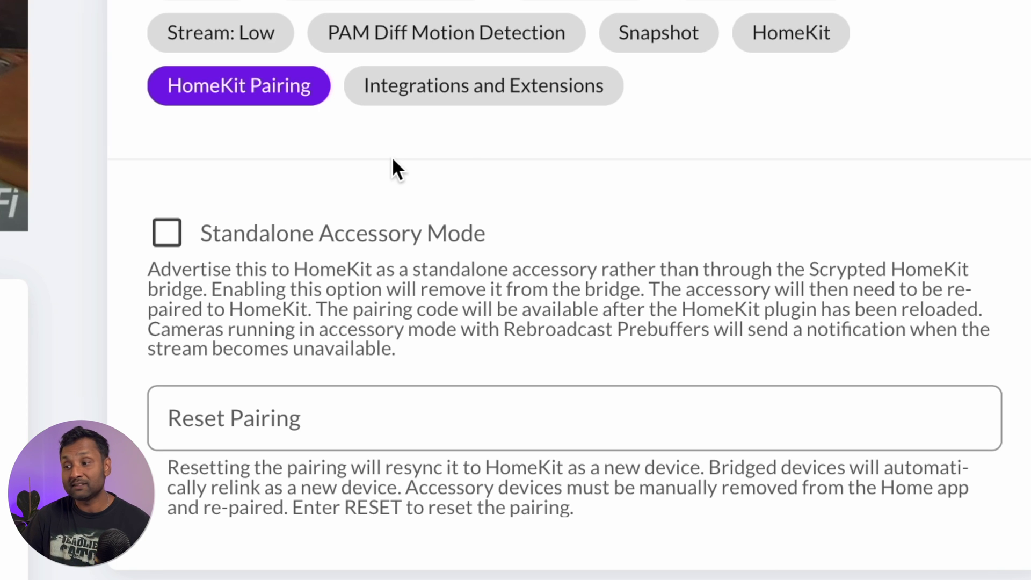
pyautogui.click(167, 233)
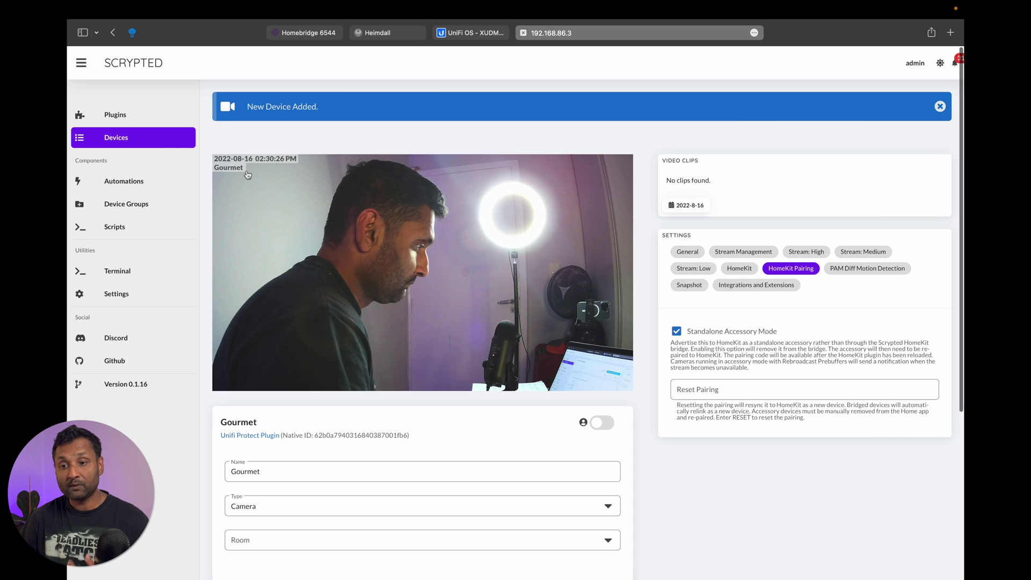
# Reload the HomeKit plugin from its page, then go back to the installed plugins list.
pyautogui.click(116, 114)
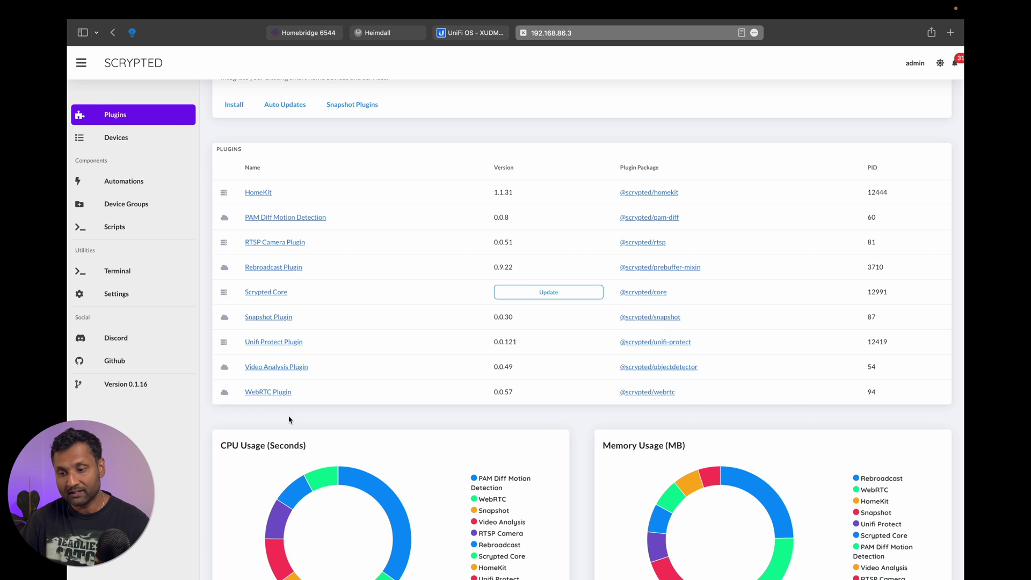
pyautogui.click(258, 192)
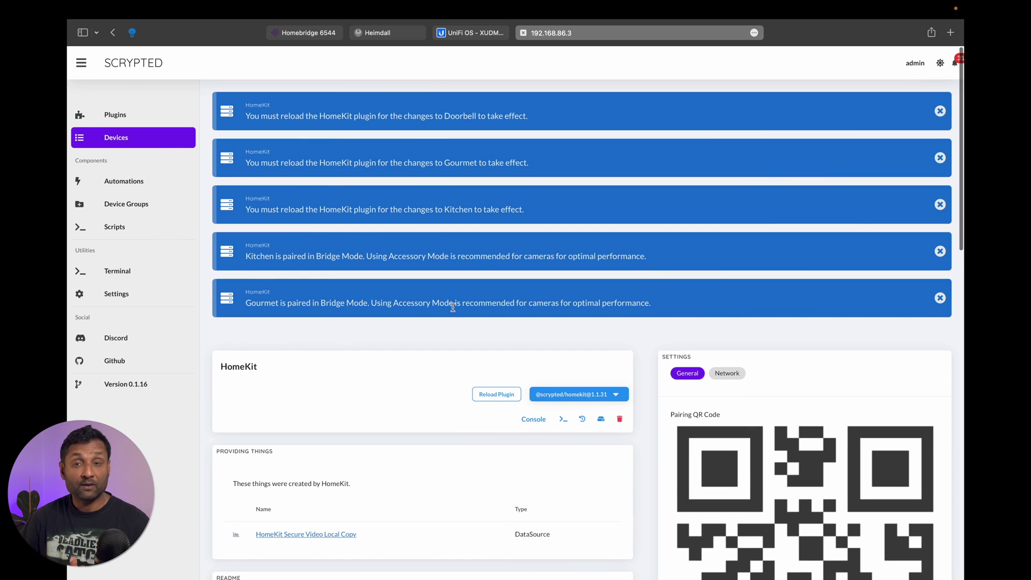
pyautogui.scroll(-3, 453, 303)
pyautogui.click(496, 271)
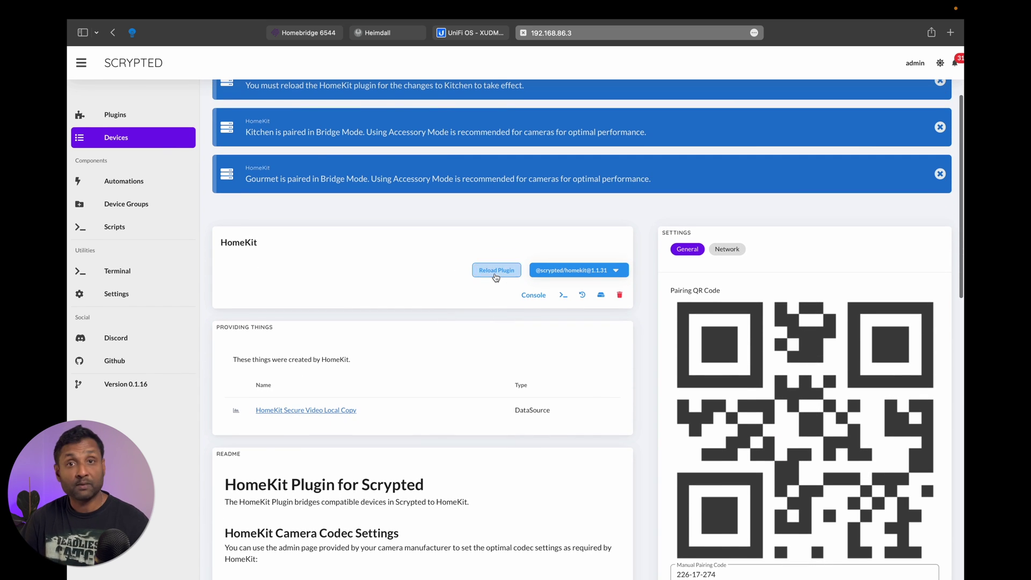
pyautogui.click(116, 114)
pyautogui.scroll(-1, 286, 362)
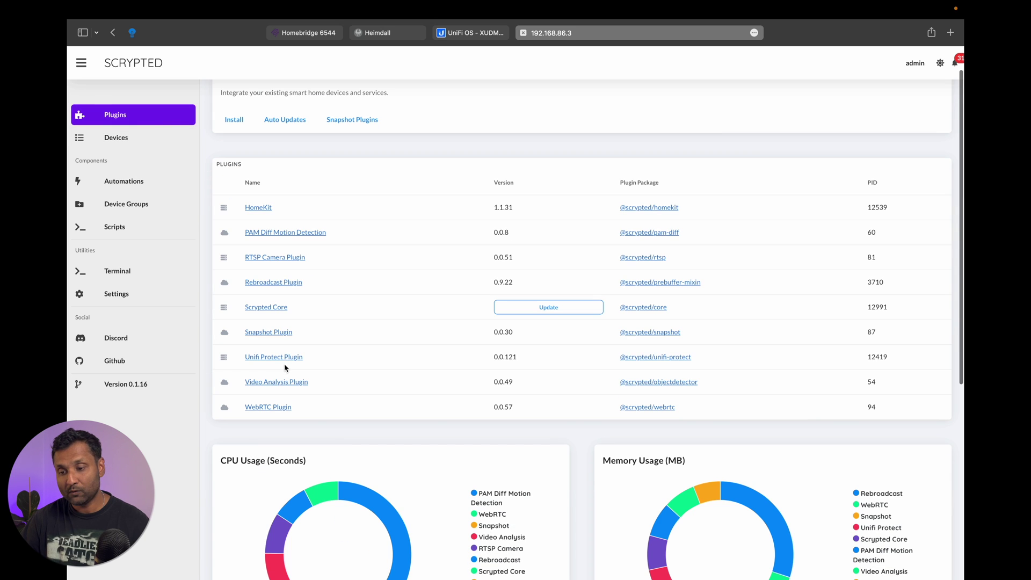
# Open the Gourmet camera from the Unifi Protect Plugin and display its HomeKit QR and manual pairing code.
pyautogui.click(288, 357)
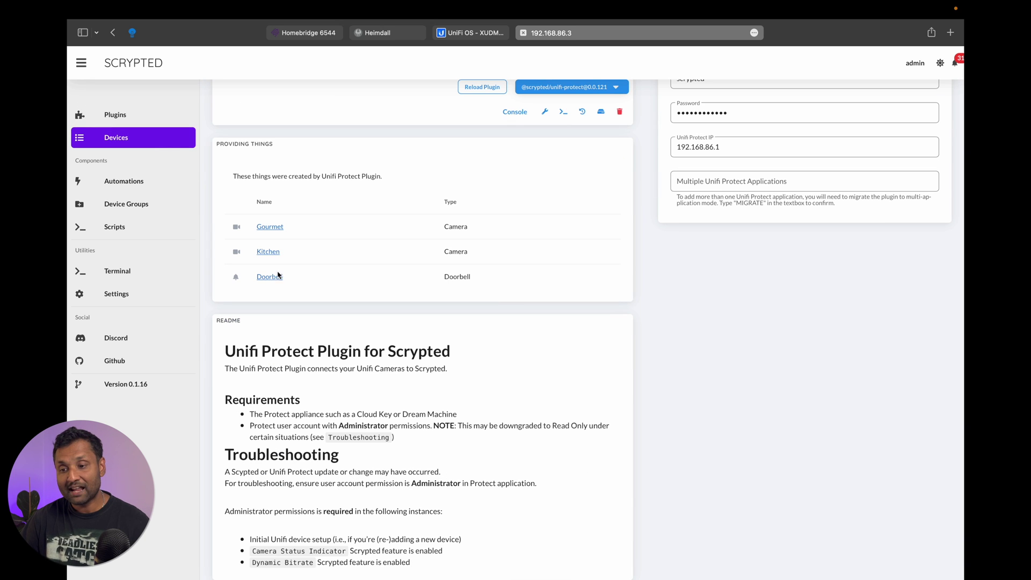
pyautogui.click(271, 227)
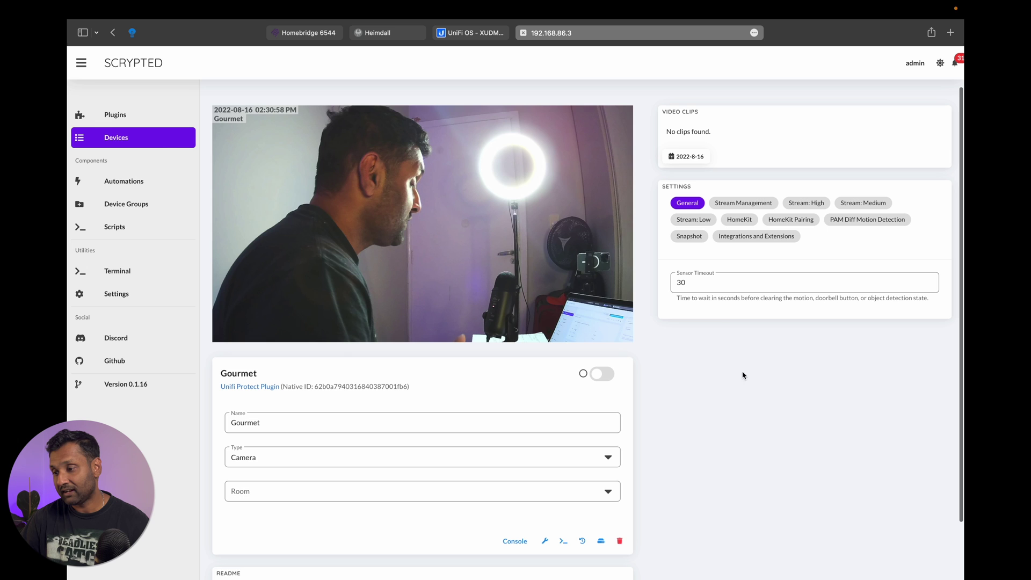
pyautogui.click(814, 225)
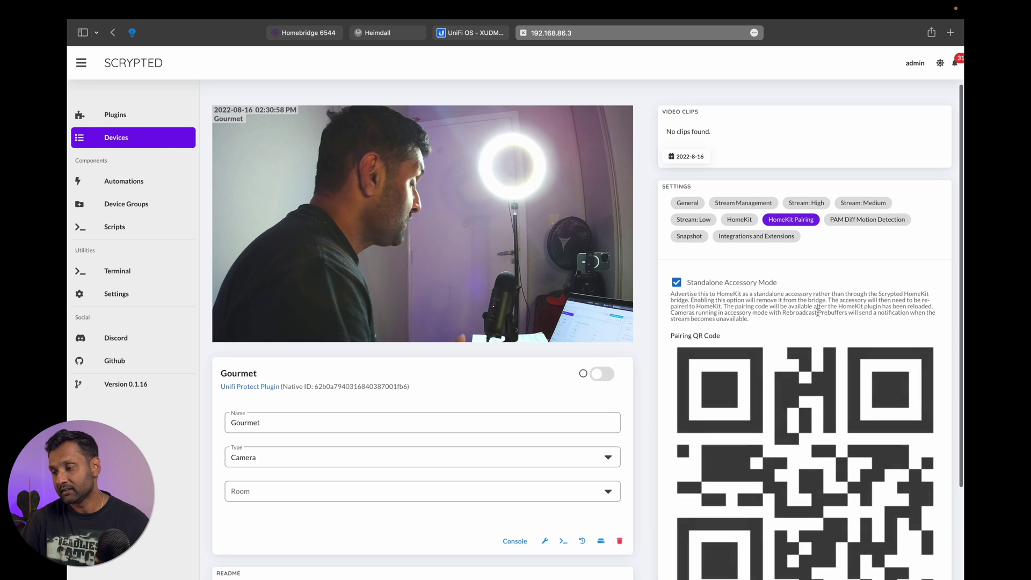
pyautogui.scroll(-3, 818, 312)
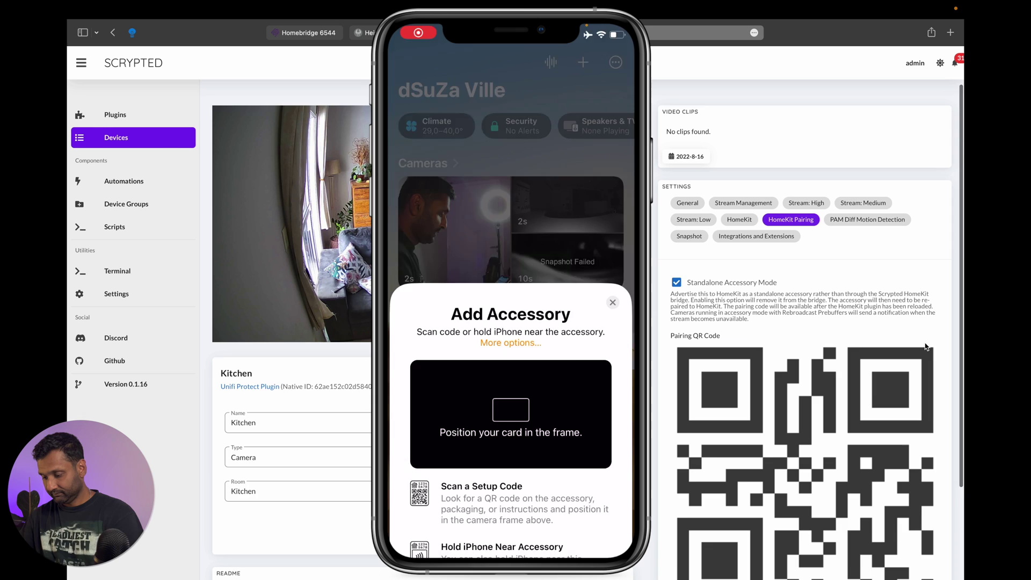
# Scroll down the Scrypted Doorbell page to its HomeKit pairing QR code and manual pairing code.
pyautogui.scroll(-4, 753, 364)
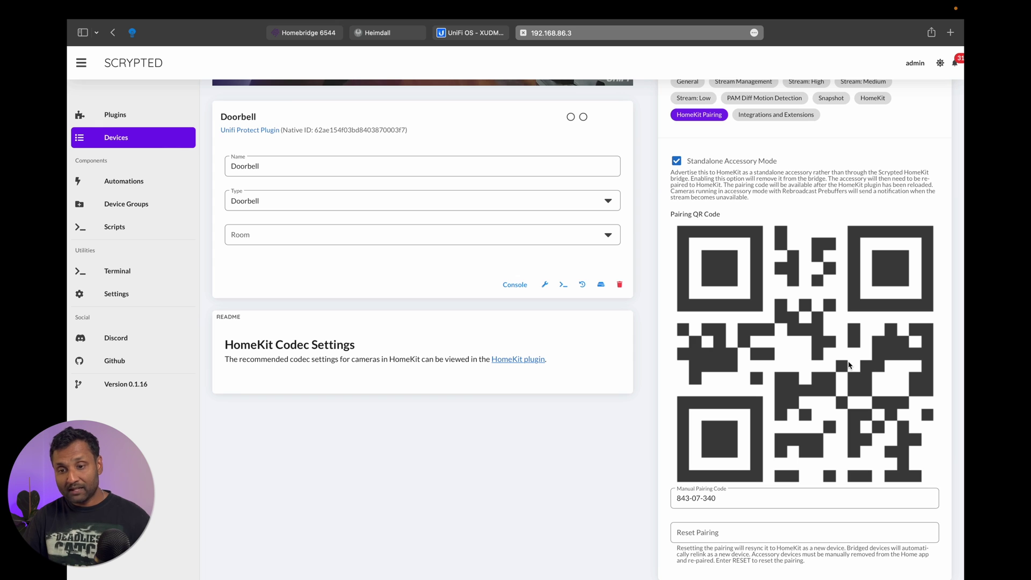
# Check the live doorbell feed in the Home app, then return to the Scrypted page.
pyautogui.hotkey('ctrl', 'Left')
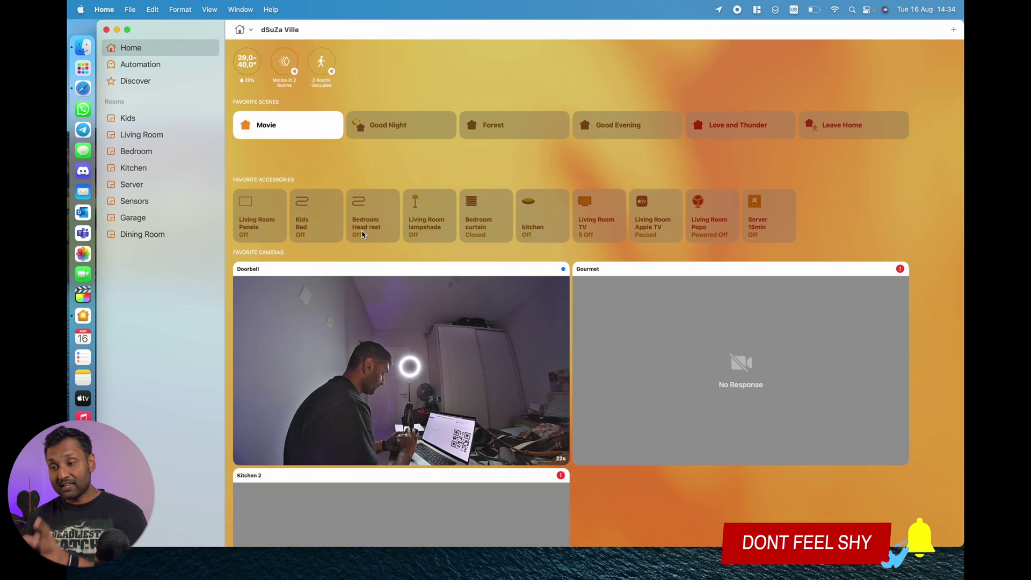
pyautogui.hotkey('ctrl', 'Right')
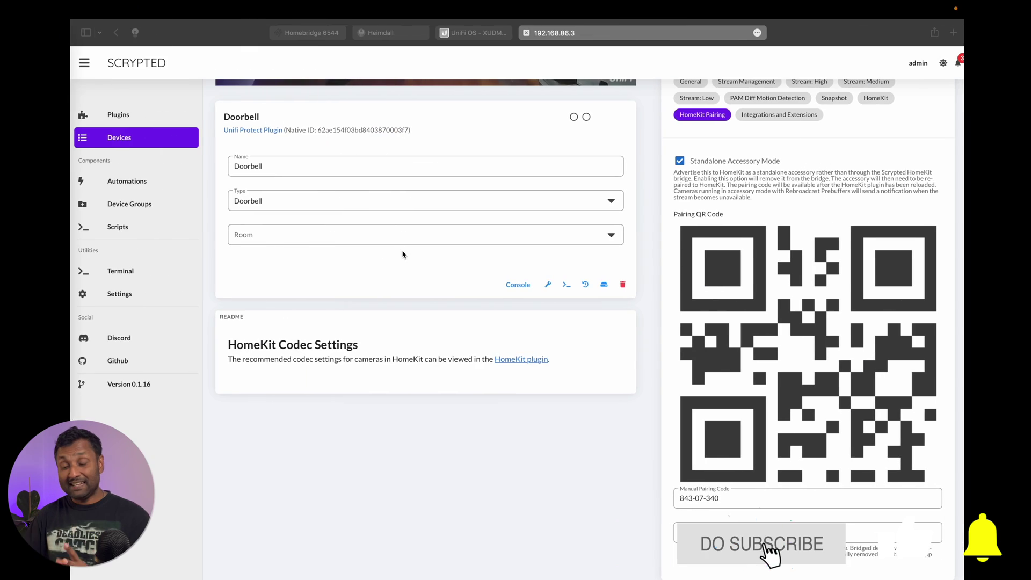
pyautogui.scroll(6, 404, 255)
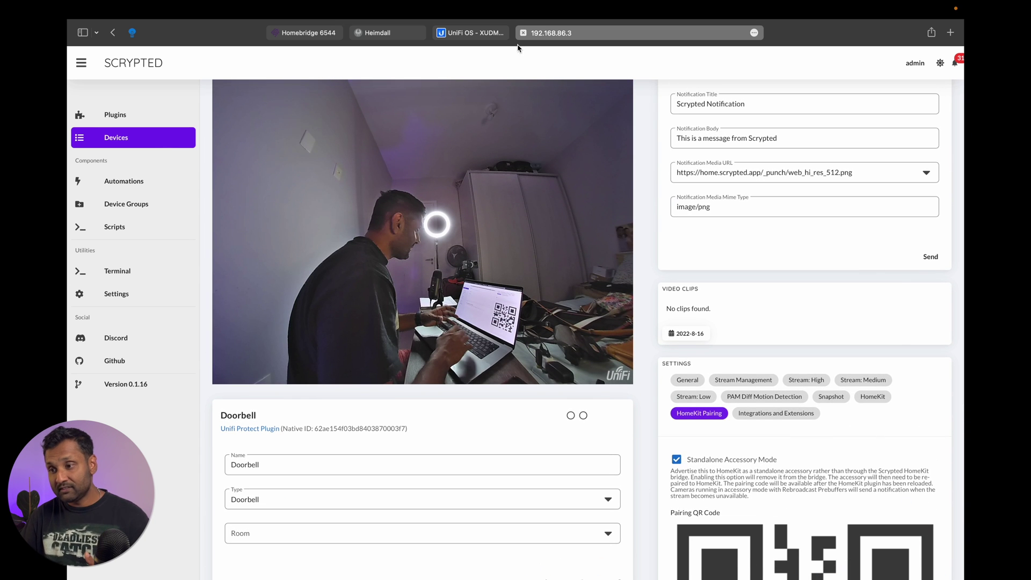
# Move the 192.168.86.3 Scrypted tab next to Homebridge 6544 and bring Homebridge forward.
pyautogui.moveTo(557, 33); pyautogui.dragTo(462, 32)
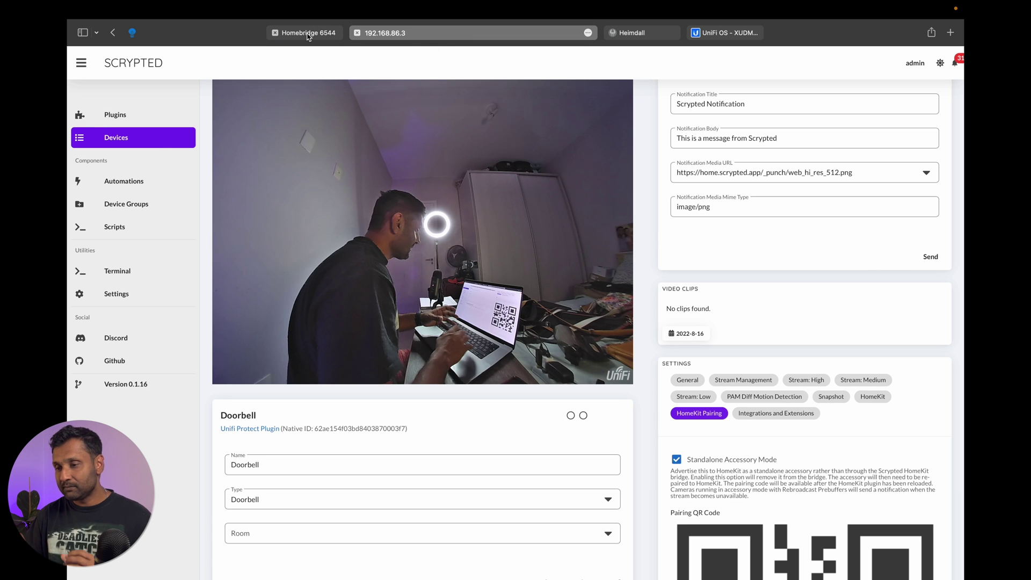
pyautogui.moveTo(308, 35)
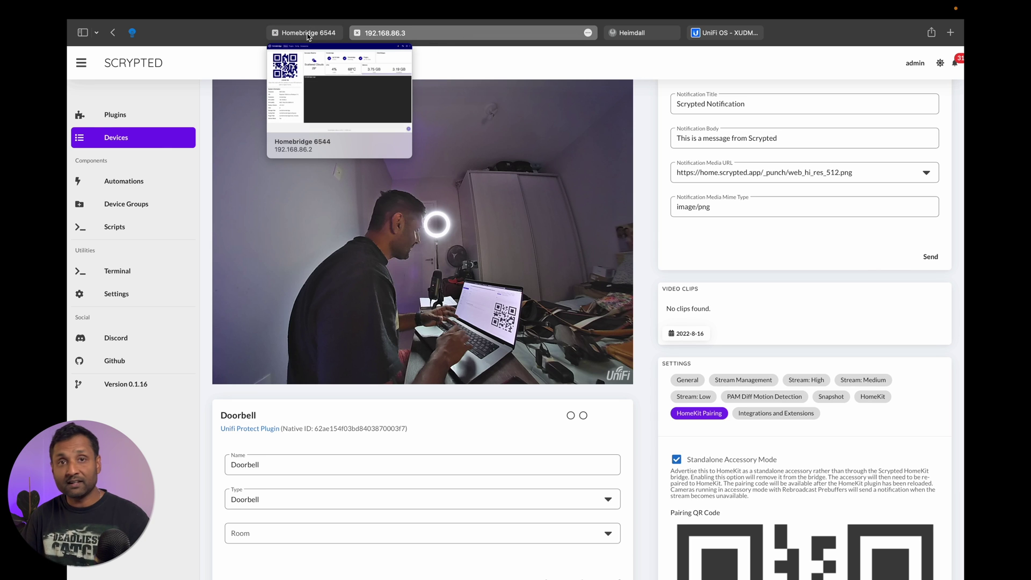
pyautogui.click(309, 36)
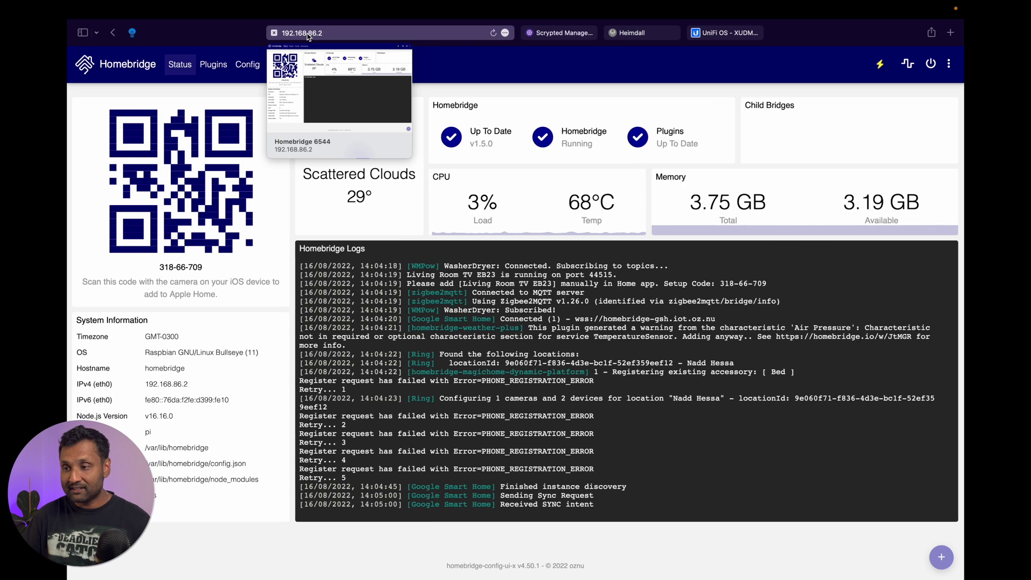
# Open the Homebridge UniFi Protect plugin's settings, showing controller 192.168.86.1.
pyautogui.click(560, 33)
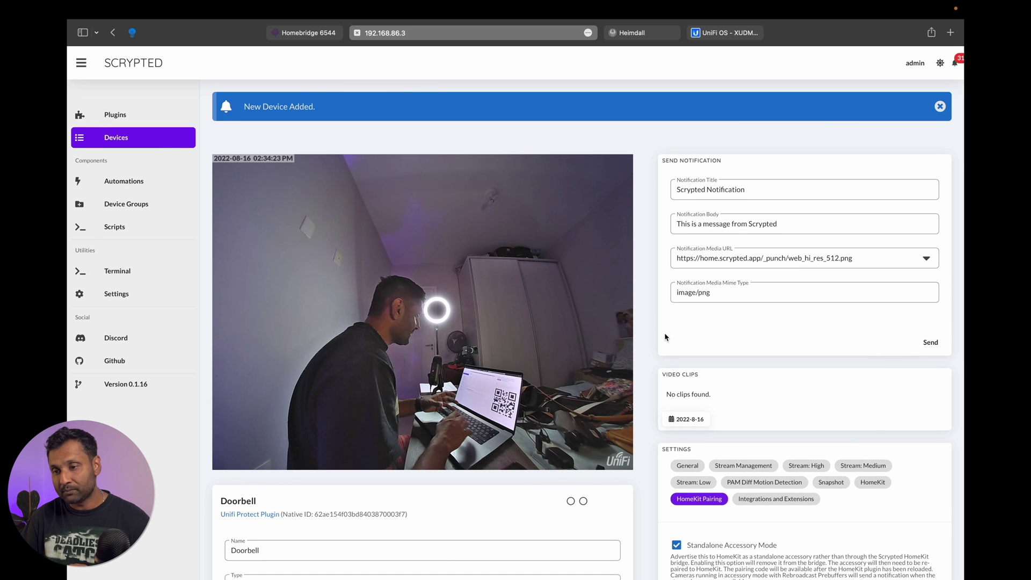
pyautogui.click(309, 36)
pyautogui.click(213, 64)
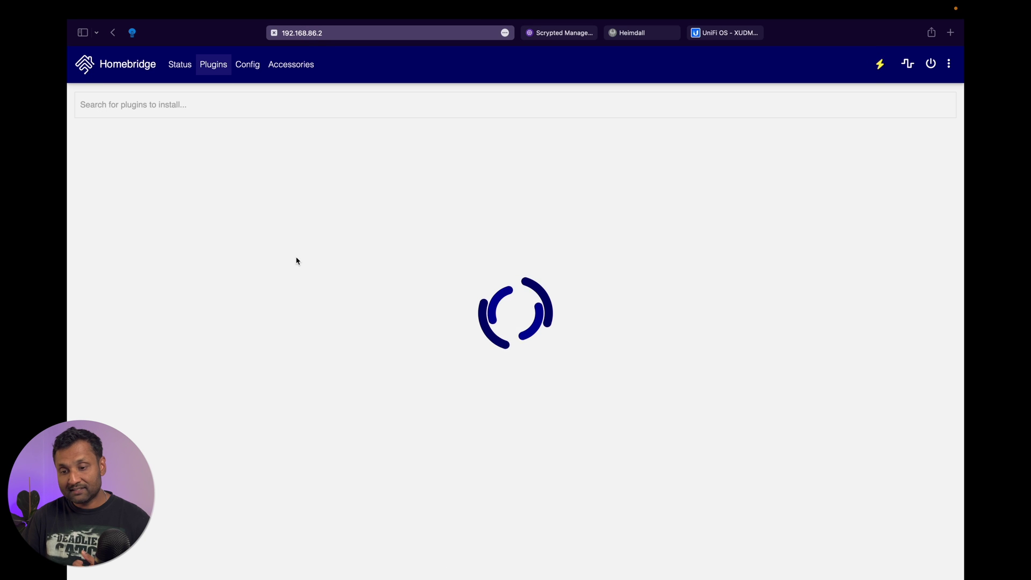
pyautogui.scroll(-6, 296, 261)
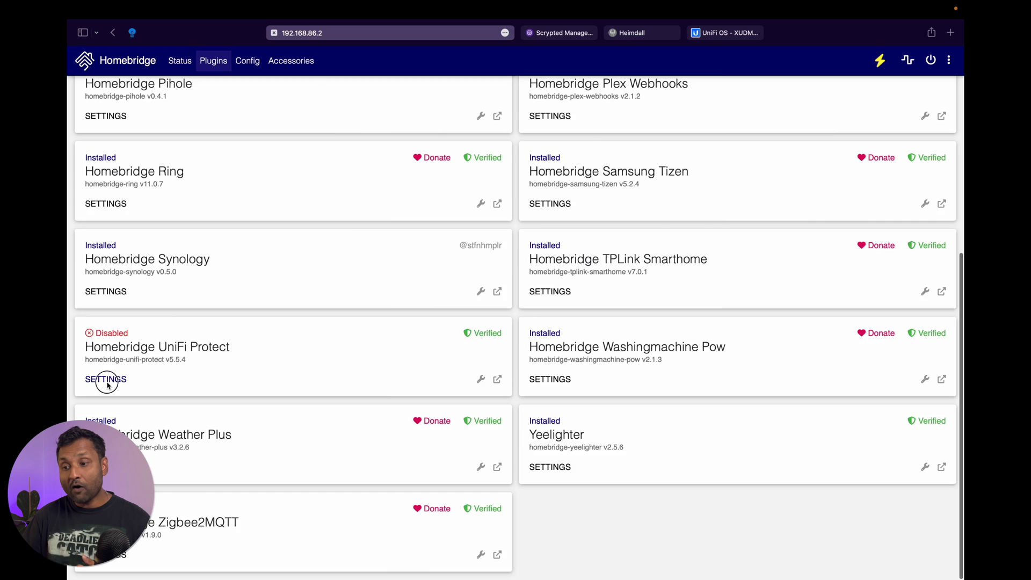
pyautogui.click(107, 381)
# Expand the UniFi Protect Controllers and Doorbell Message Presets sections, comparing with Scrypted's doorbell page.
pyautogui.click(332, 153)
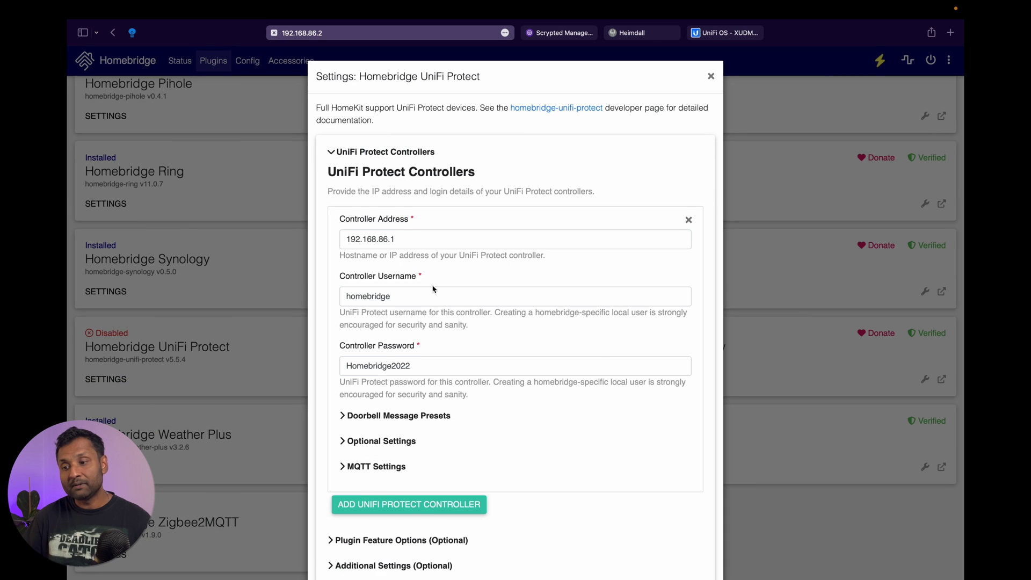
pyautogui.scroll(-3, 433, 290)
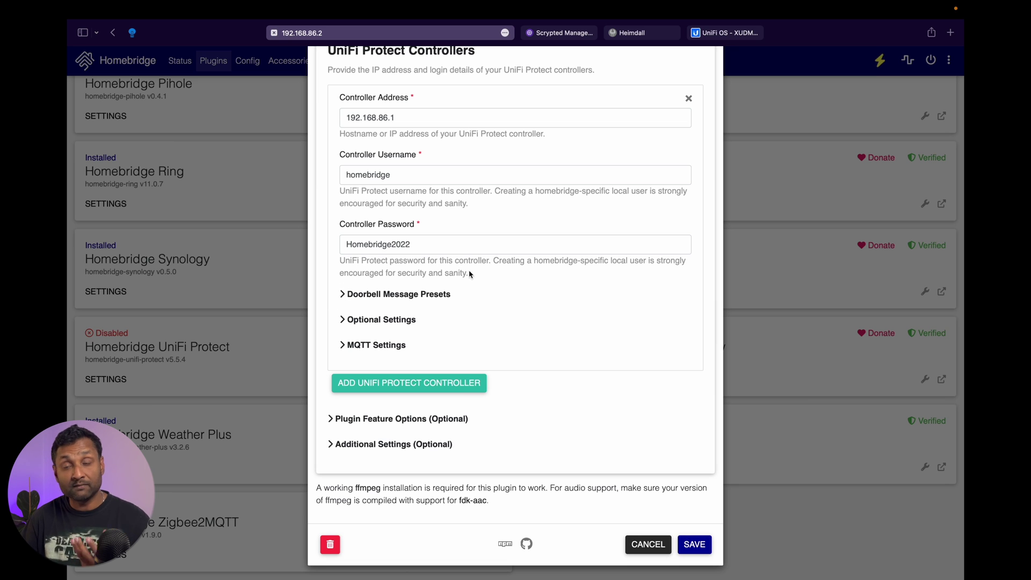
pyautogui.click(366, 297)
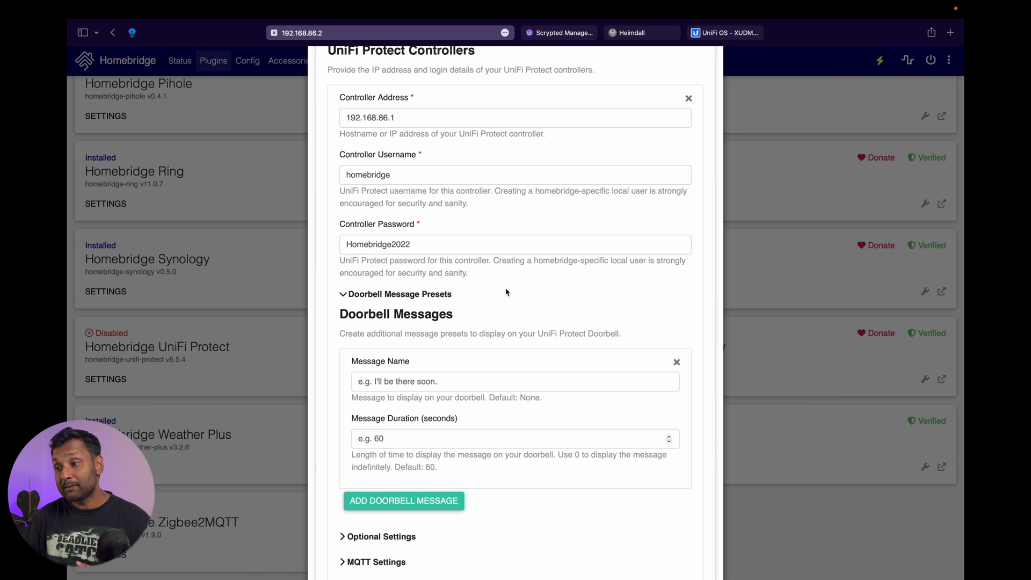
pyautogui.click(561, 33)
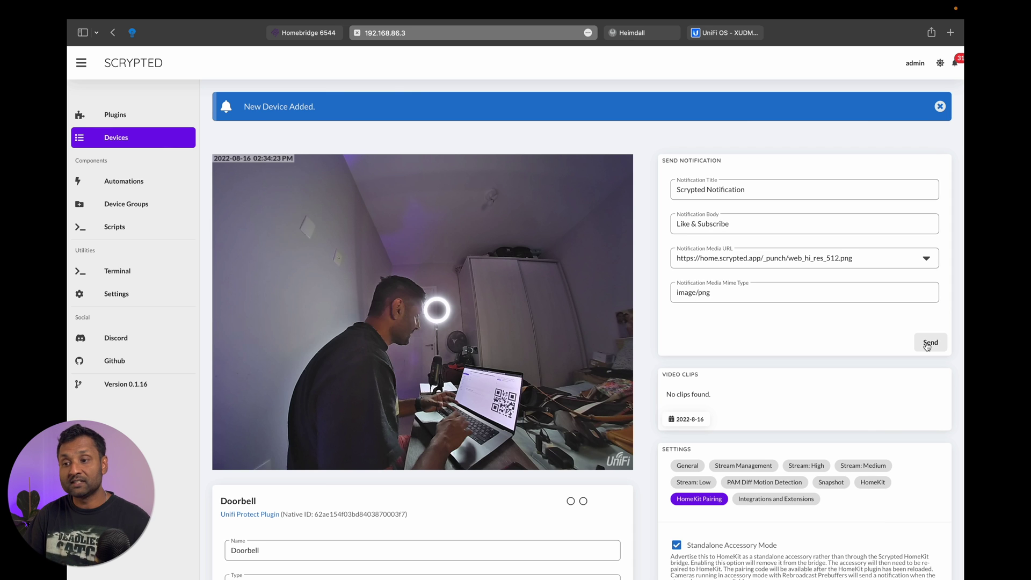
pyautogui.click(320, 34)
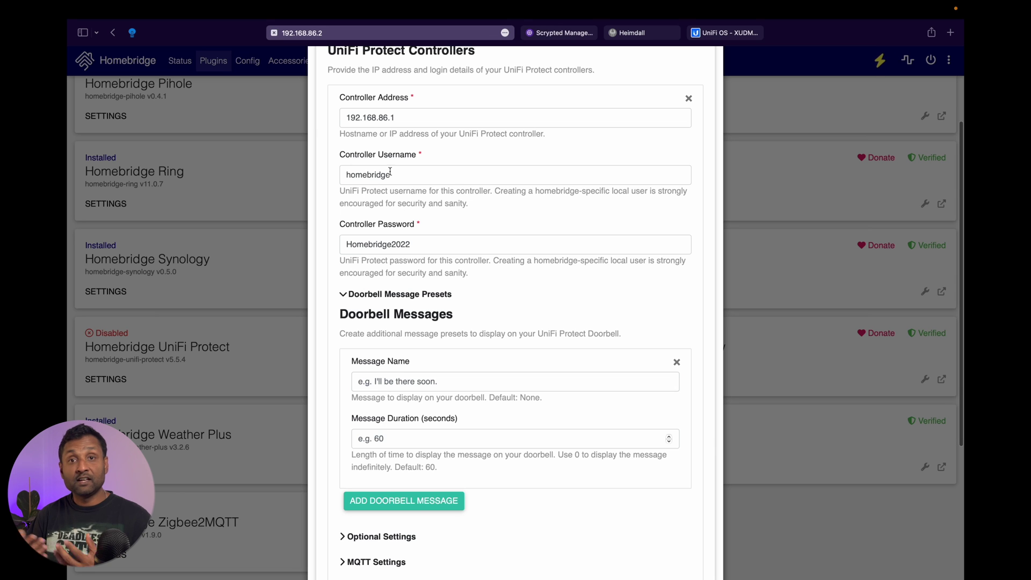
# Expand the plugin's MQTT Settings and compare them with Scrypted's doorbell settings.
pyautogui.scroll(-2, 466, 252)
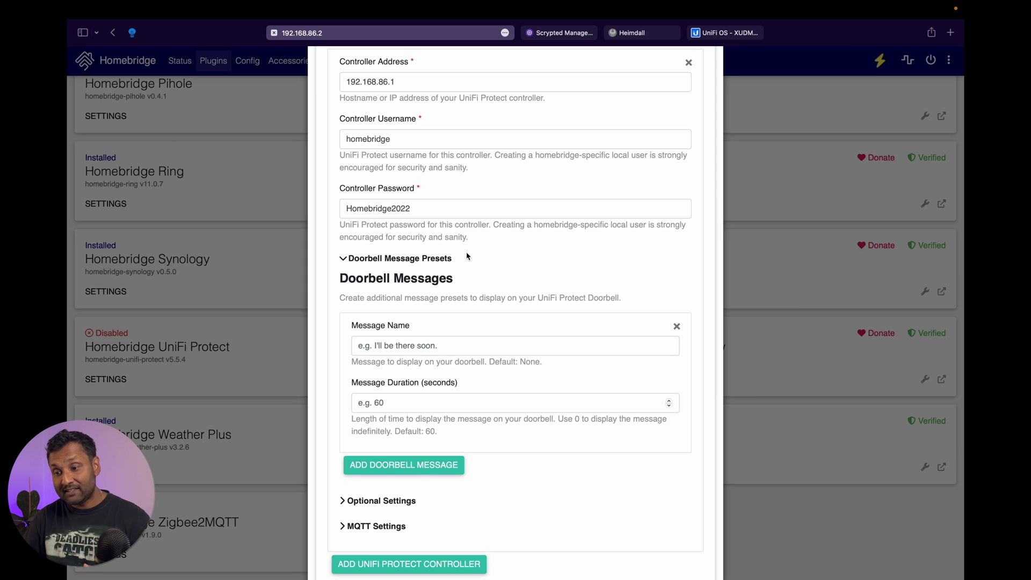
pyautogui.scroll(-5, 466, 256)
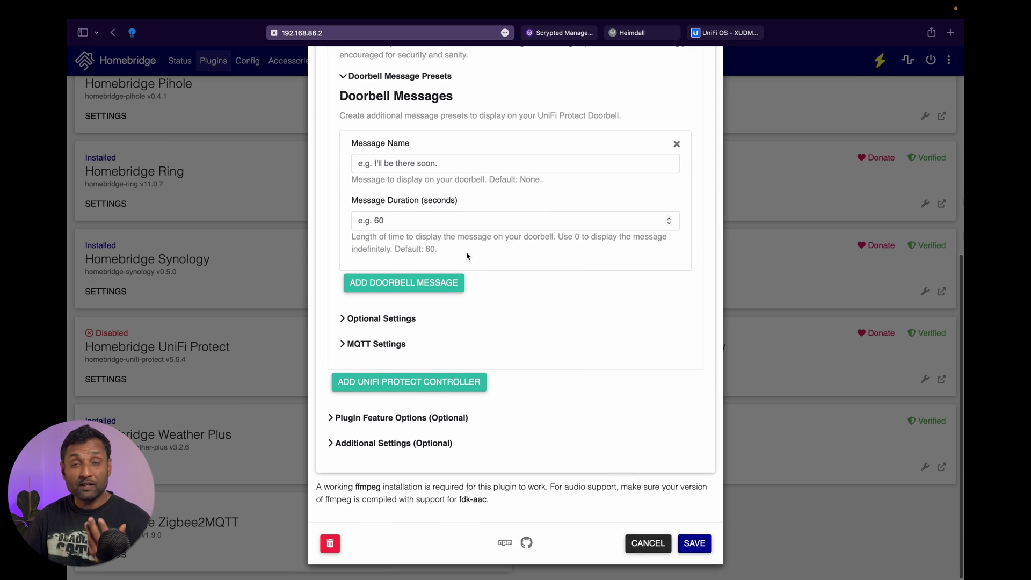
pyautogui.click(350, 345)
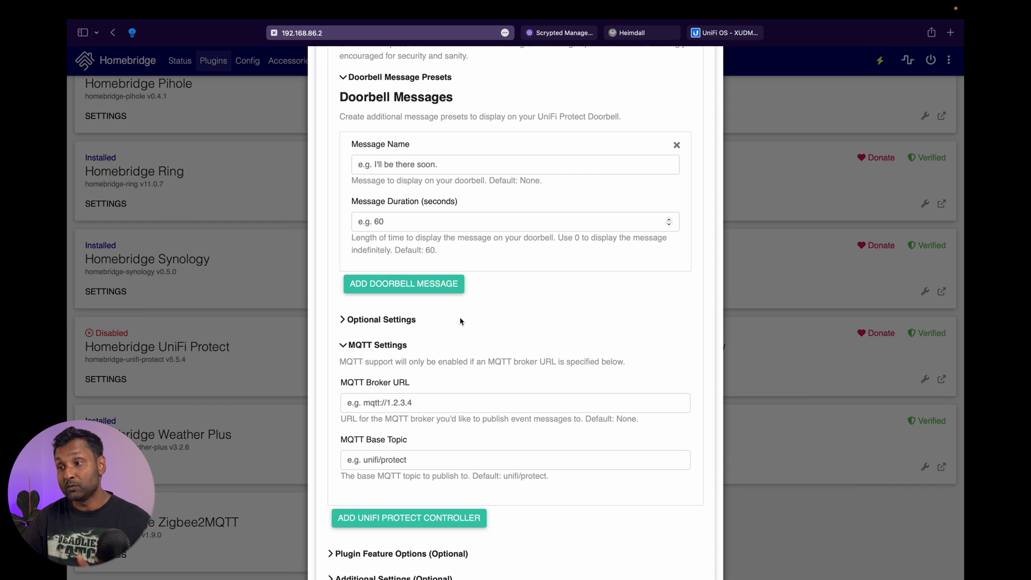
pyautogui.click(556, 33)
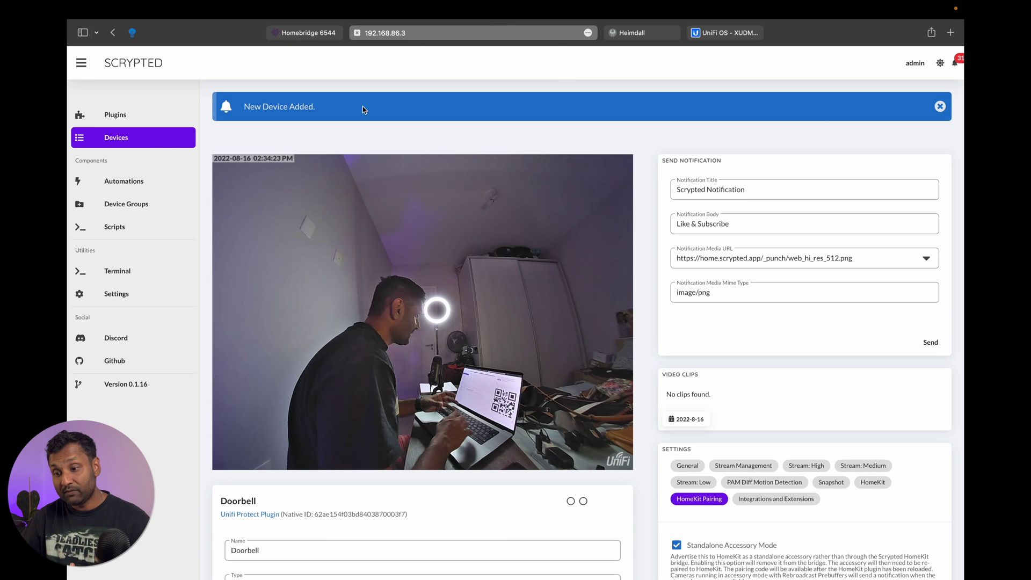
pyautogui.click(299, 32)
# Expand the Optional Settings section, ending on the Scrypted Doorbell page.
pyautogui.scroll(-3, 337, 198)
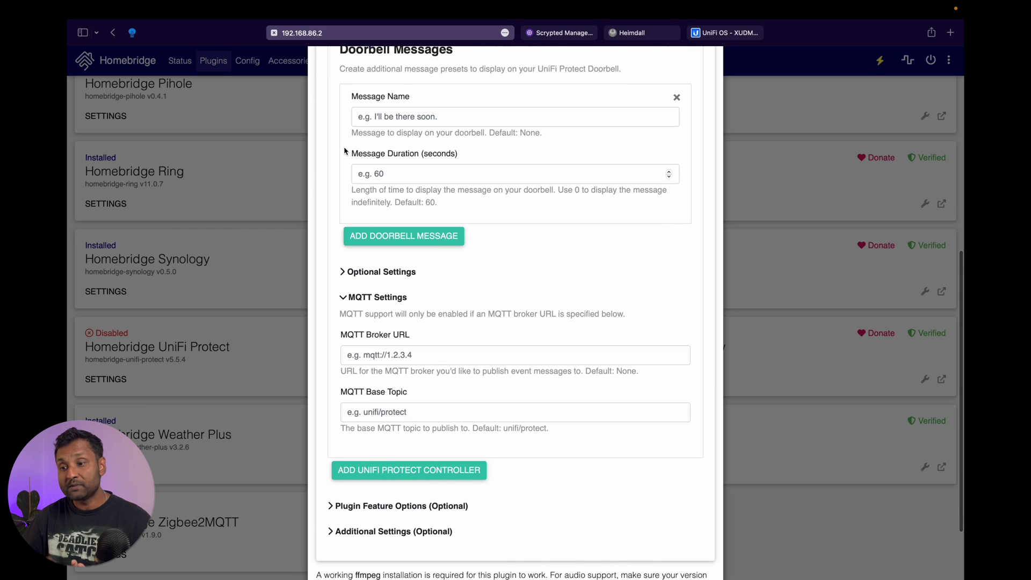
pyautogui.click(342, 232)
pyautogui.scroll(-2, 342, 232)
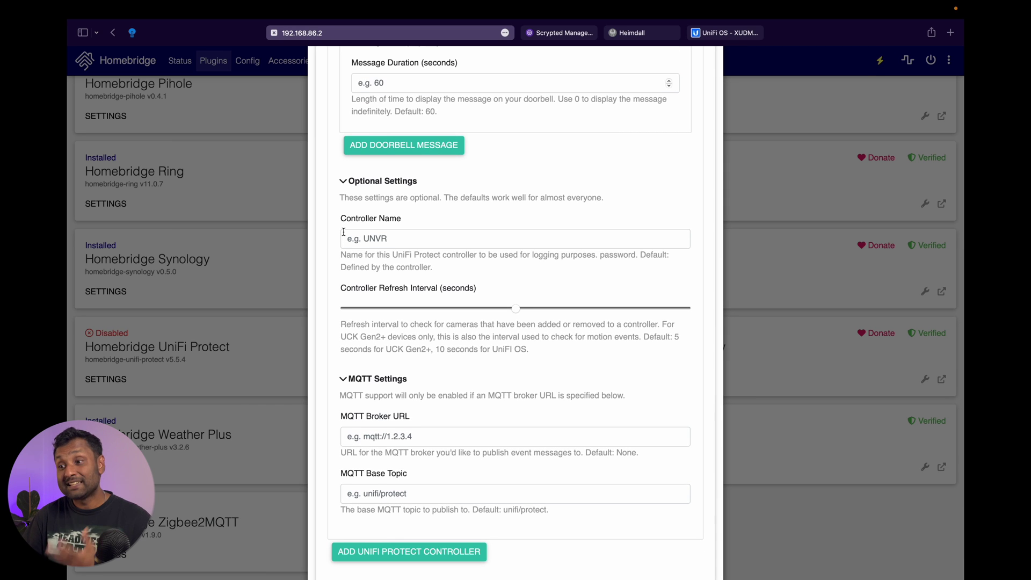
pyautogui.click(548, 33)
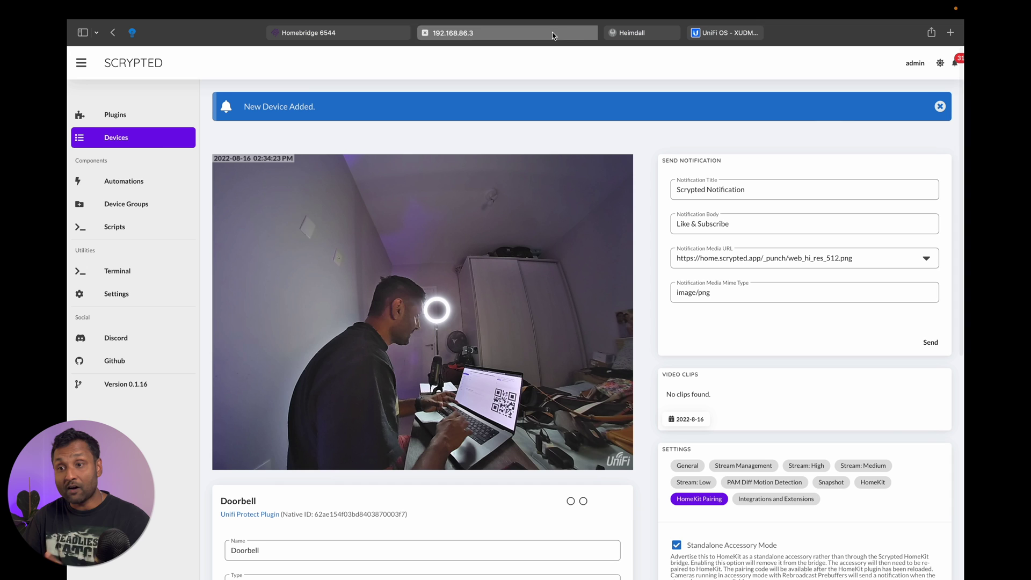
pyautogui.click(314, 37)
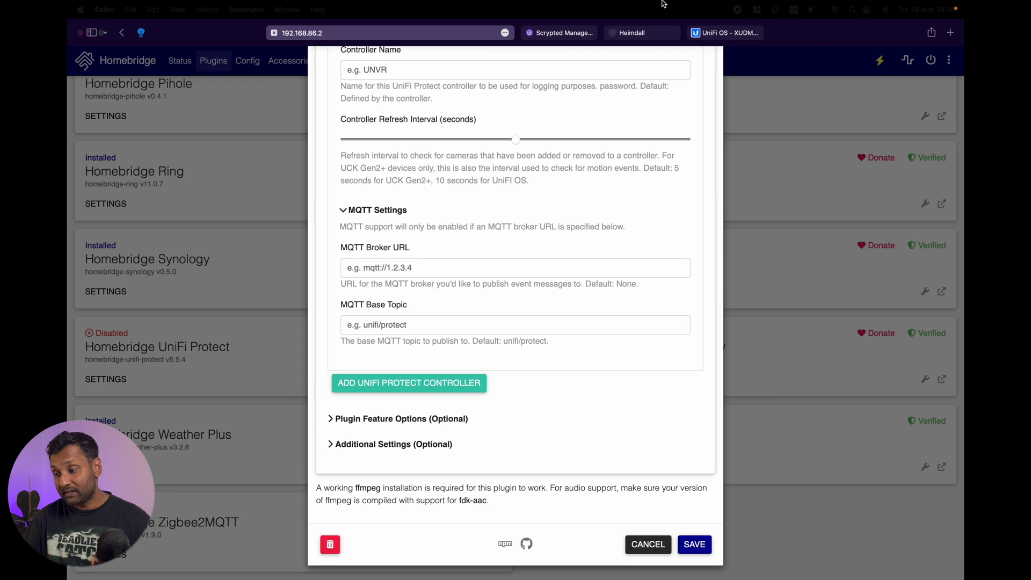
pyautogui.click(559, 33)
# Show the doorbell's Stream: High settings: 1600x1200 at 1627 Kb/s, h264/aac codecs.
pyautogui.scroll(-5, 544, 245)
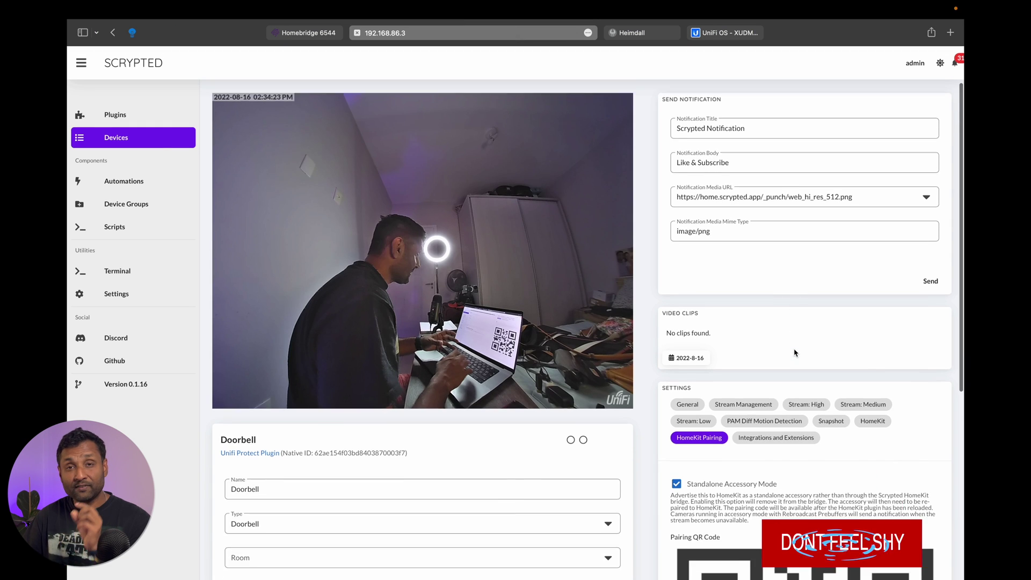
pyautogui.click(749, 237)
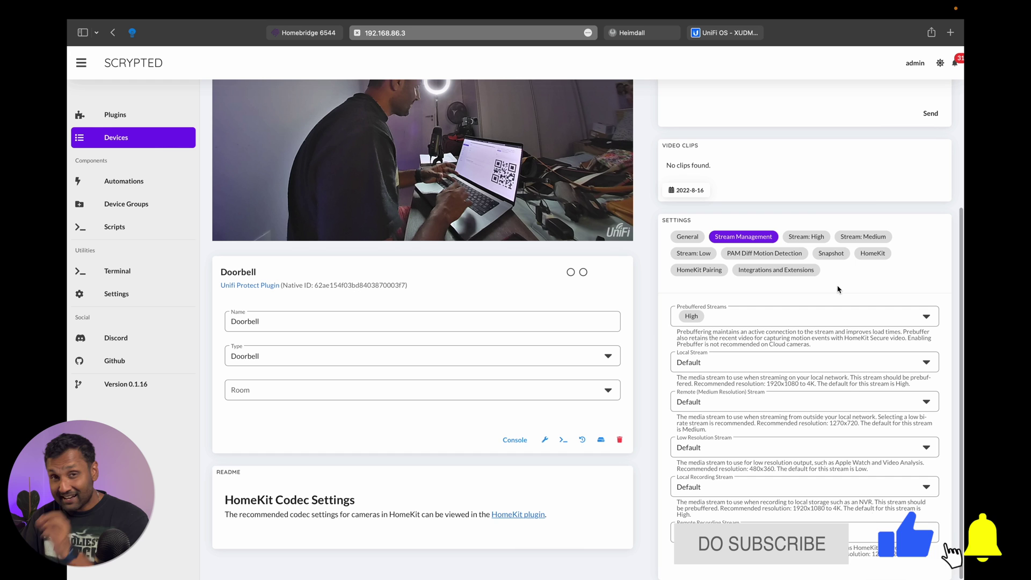
pyautogui.click(817, 238)
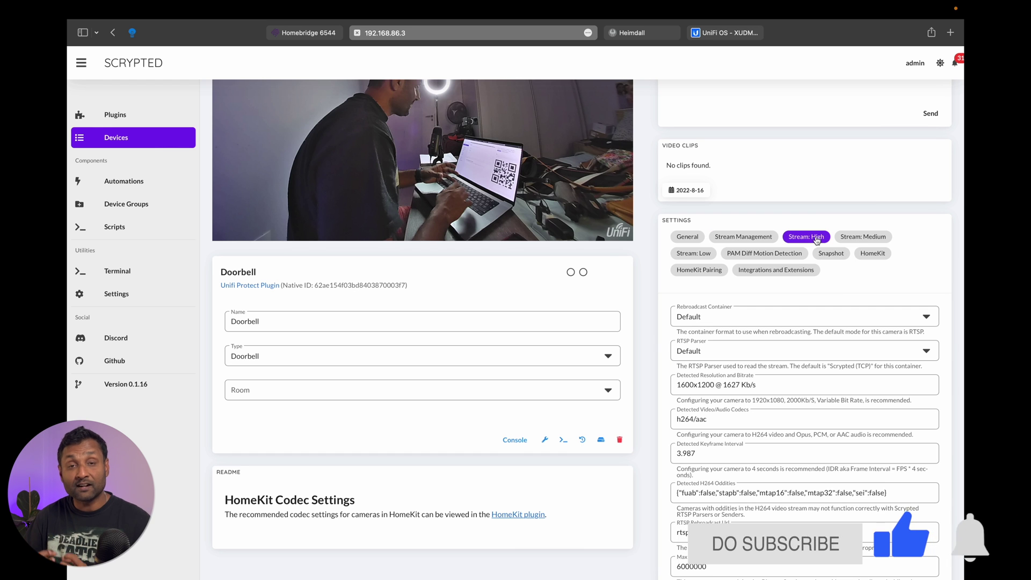